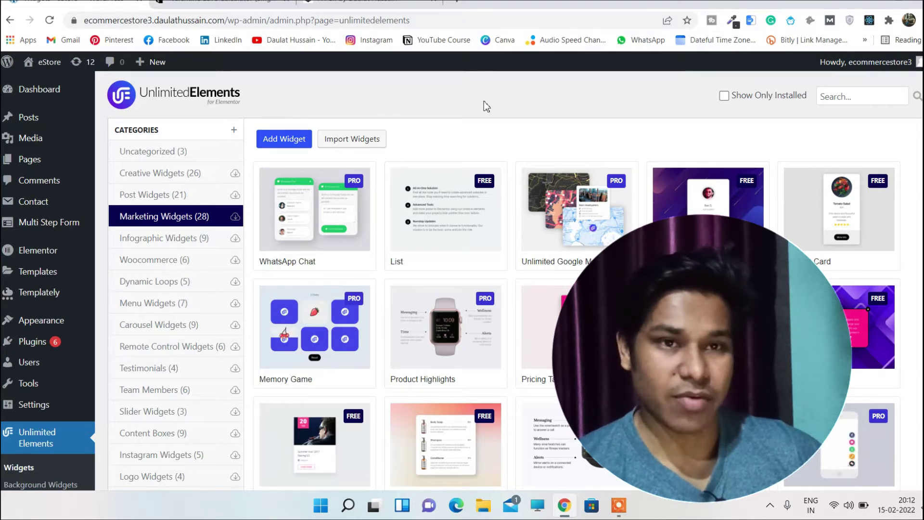
Try the live Valentine love calculator page and check its My Valentine result
click(219, 2)
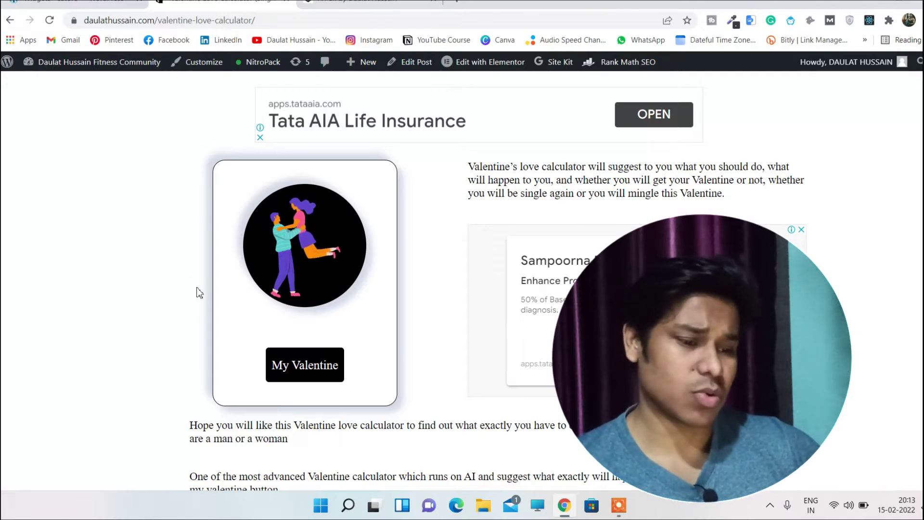
click(305, 371)
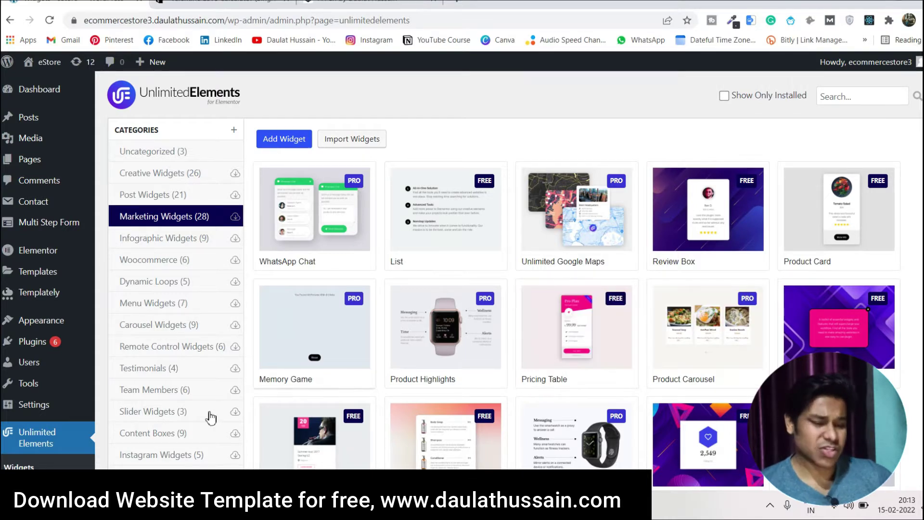
mouse_move(59, 354)
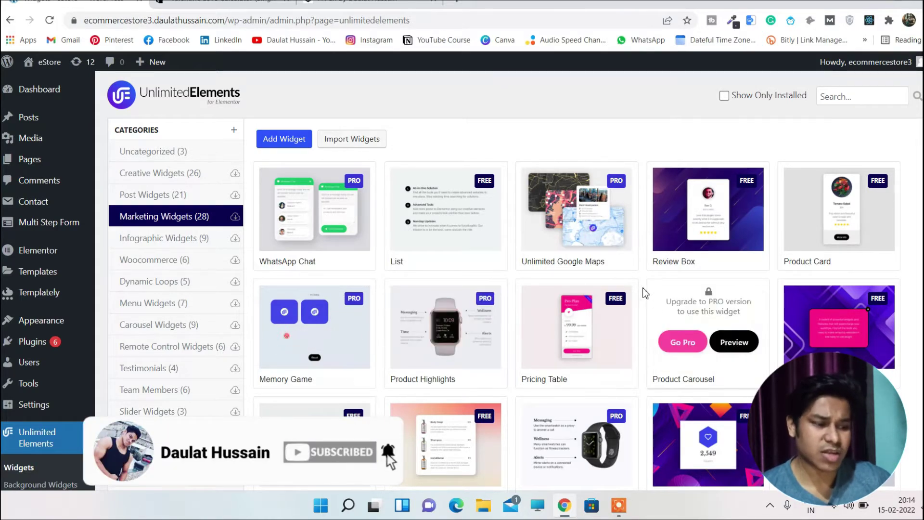
mouse_move(548, 302)
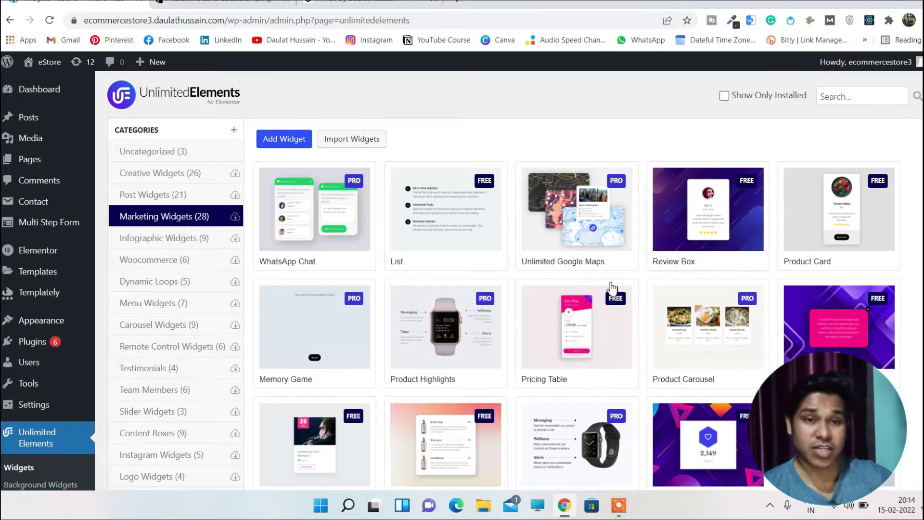
mouse_move(428, 328)
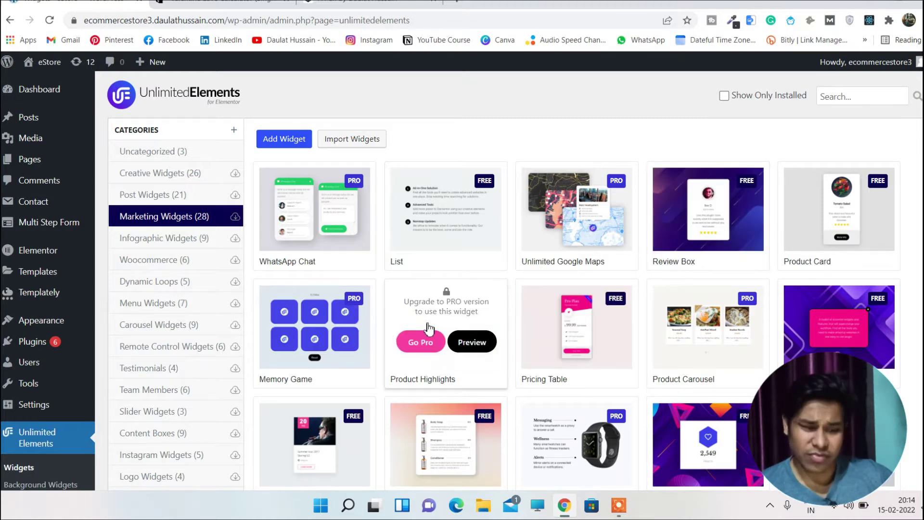
scroll(173, 216, down, 1)
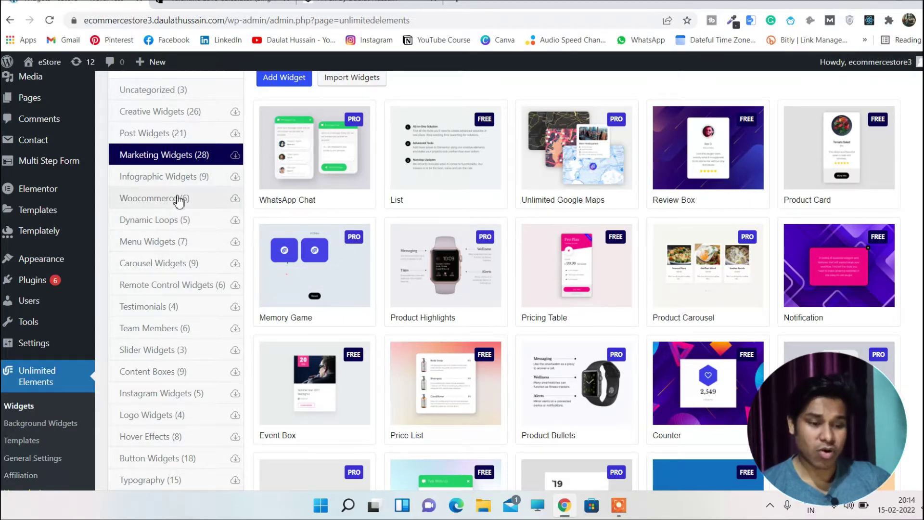
scroll(183, 204, down, 1)
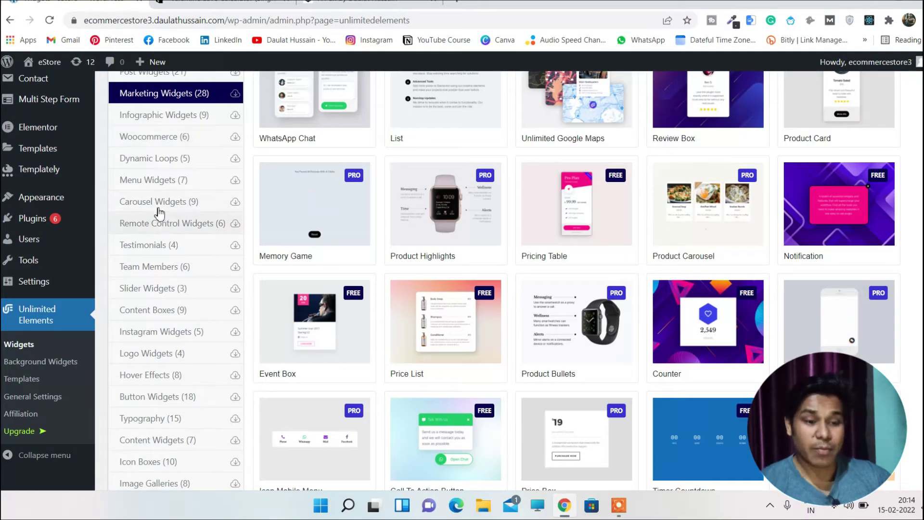
scroll(171, 190, down, 3)
scroll(179, 366, up, 5)
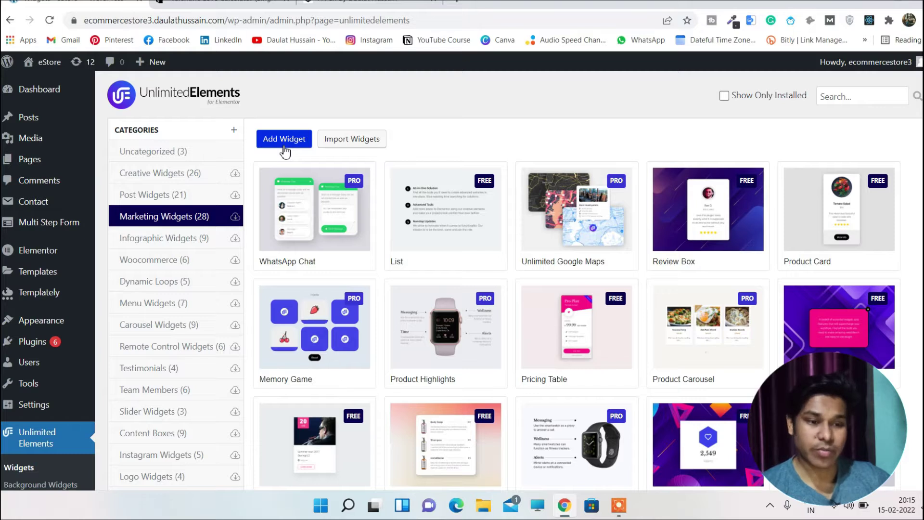
mouse_move(494, 383)
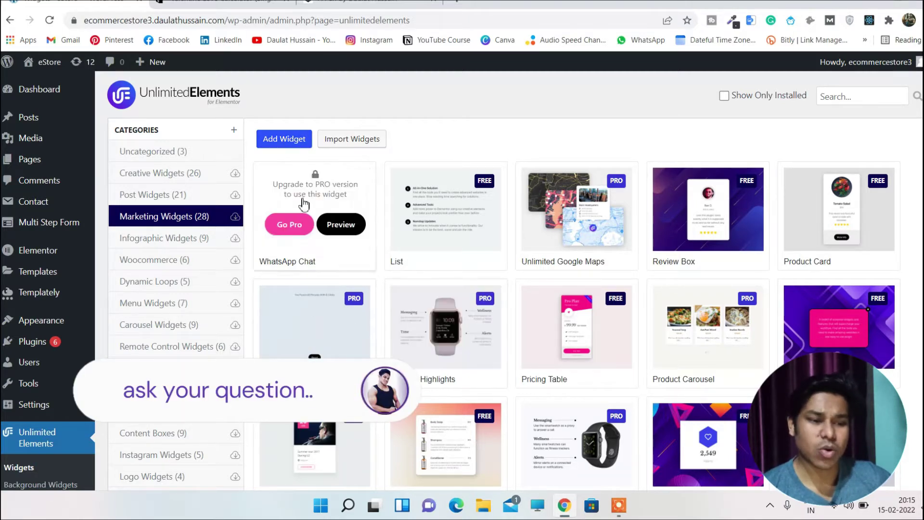
Add a new widget with title, name and description 'daulat'
click(291, 152)
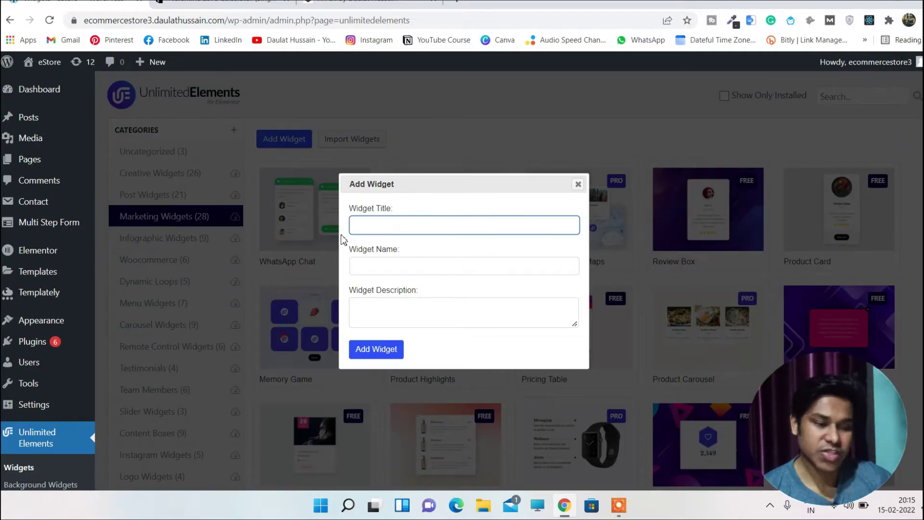
click(412, 228)
text(daula)
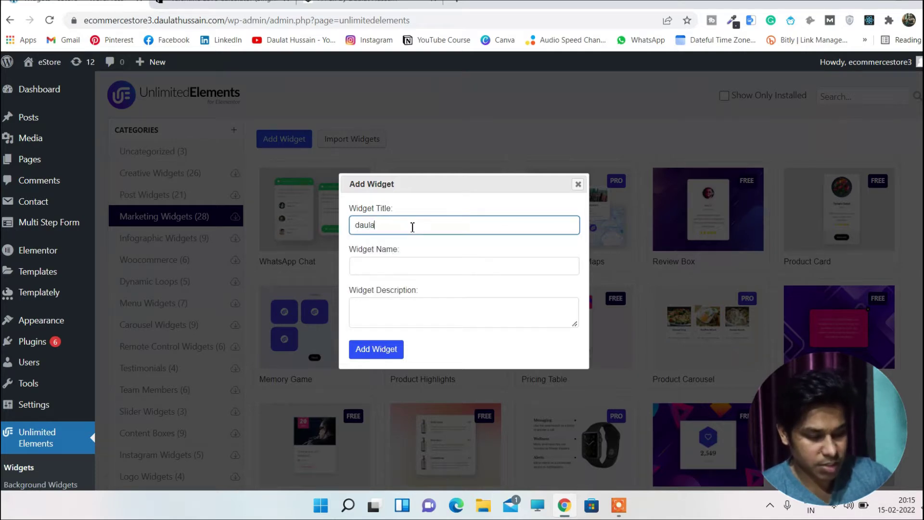
text(t)
key(Tab)
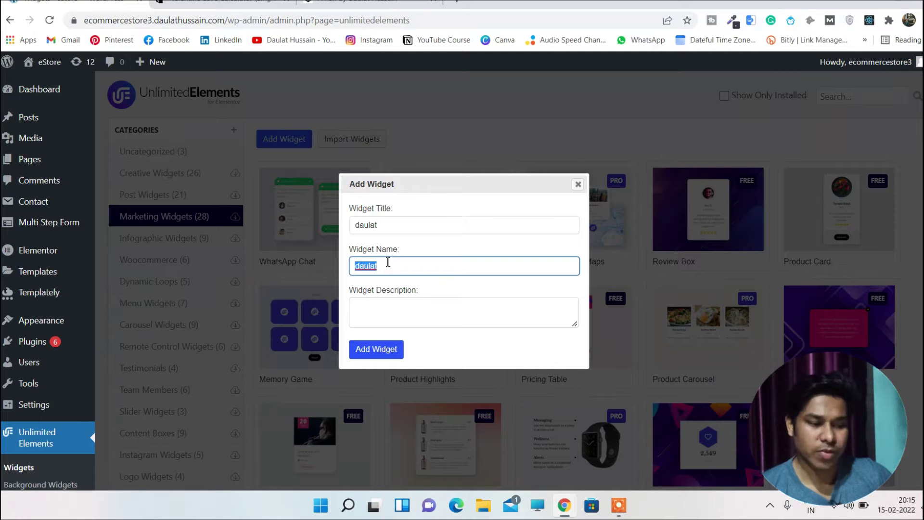
click(406, 316)
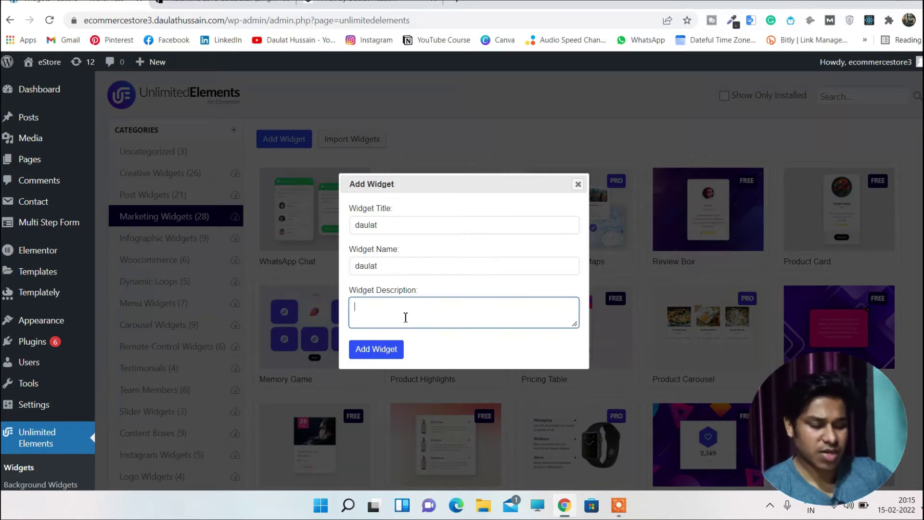
text(daulat)
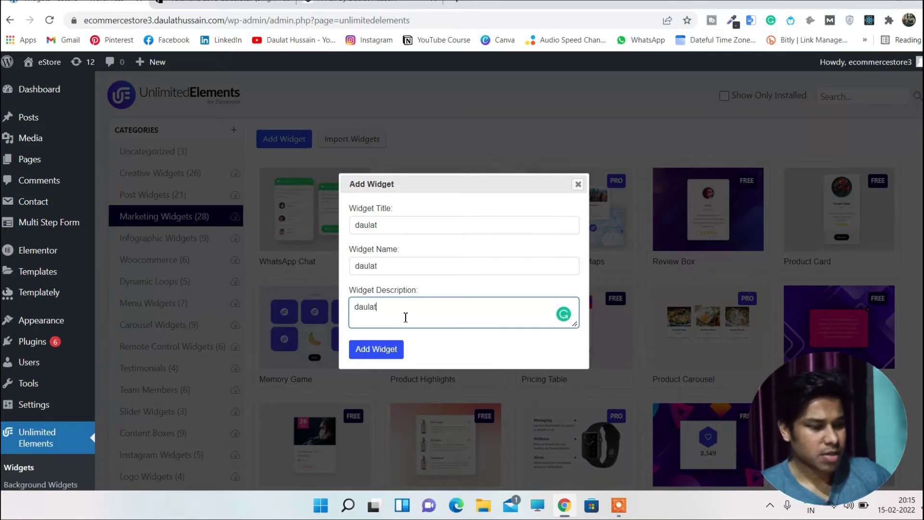
click(381, 352)
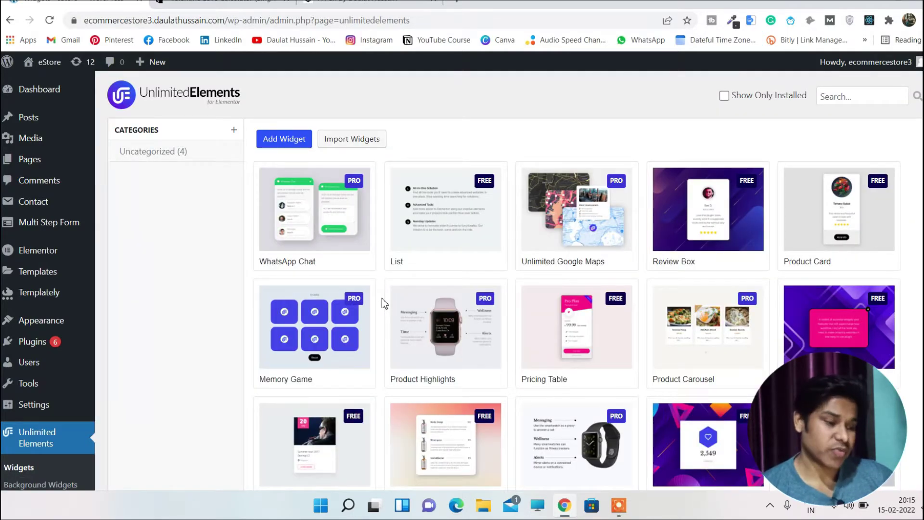
Edit the daulat widget and set its panel icon to eicon-time-line
mouse_move(524, 253)
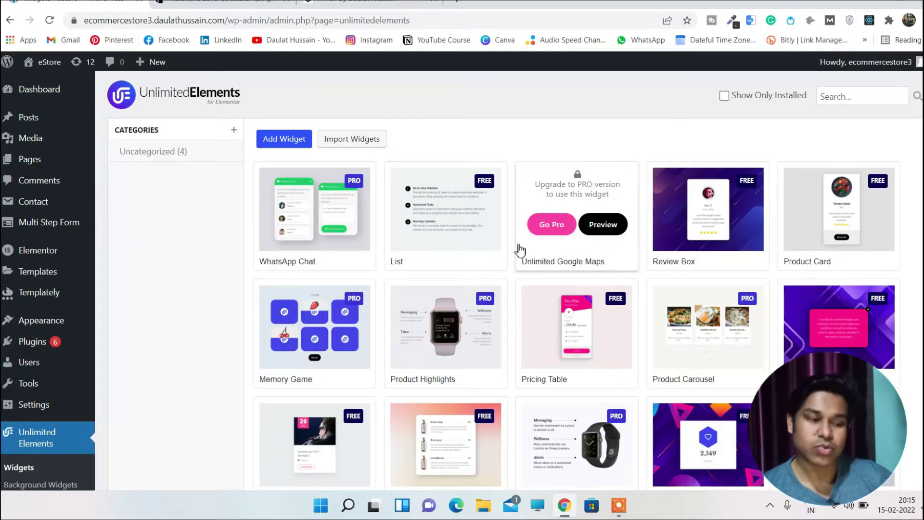
scroll(519, 250, down, 6)
scroll(519, 250, down, 4)
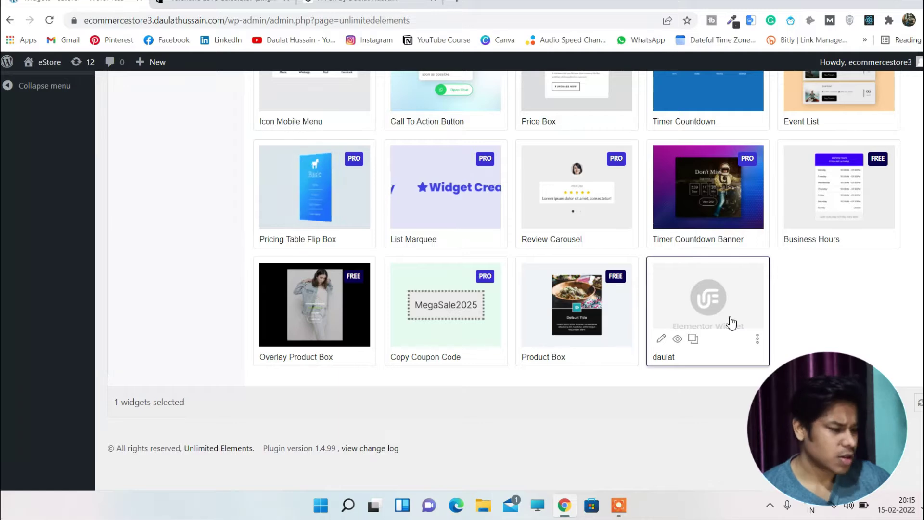
click(662, 341)
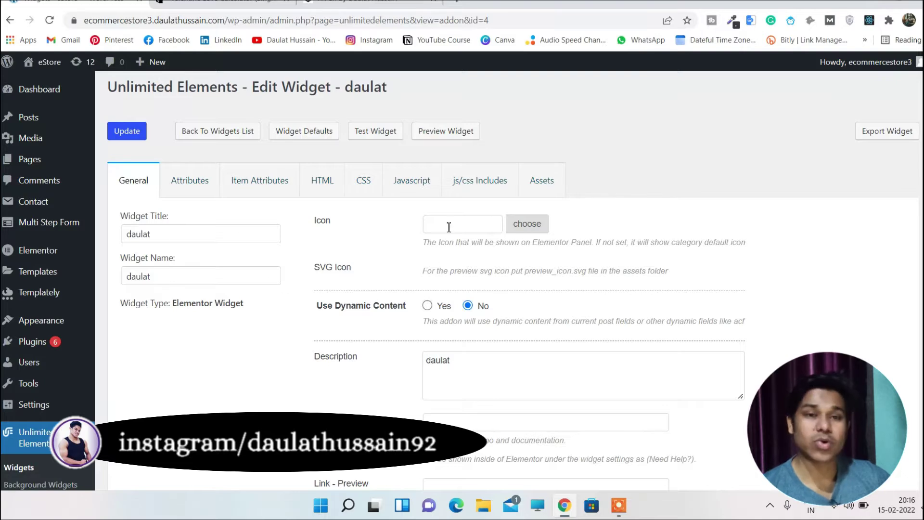
click(528, 224)
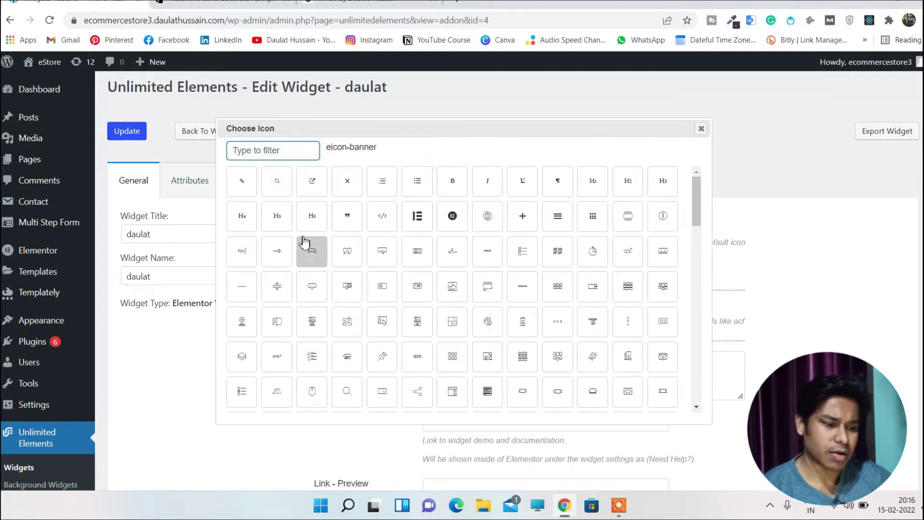
scroll(327, 264, down, 1)
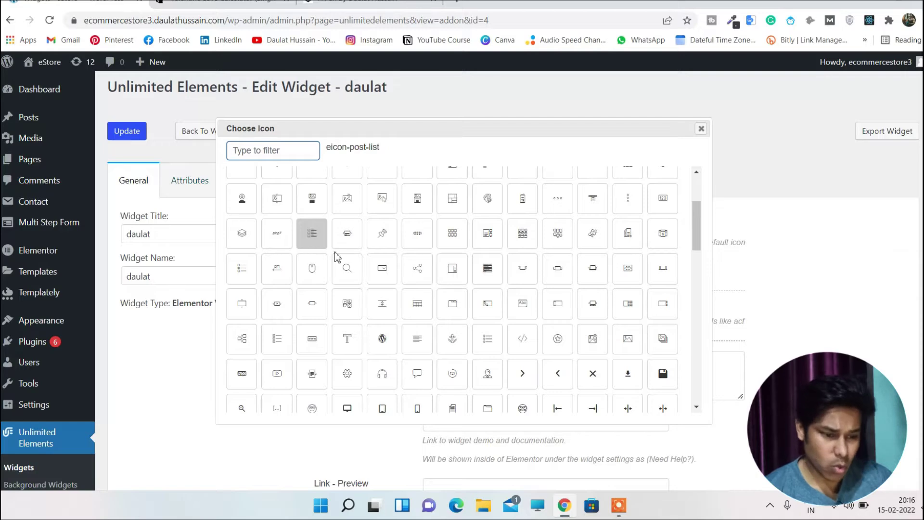
click(253, 345)
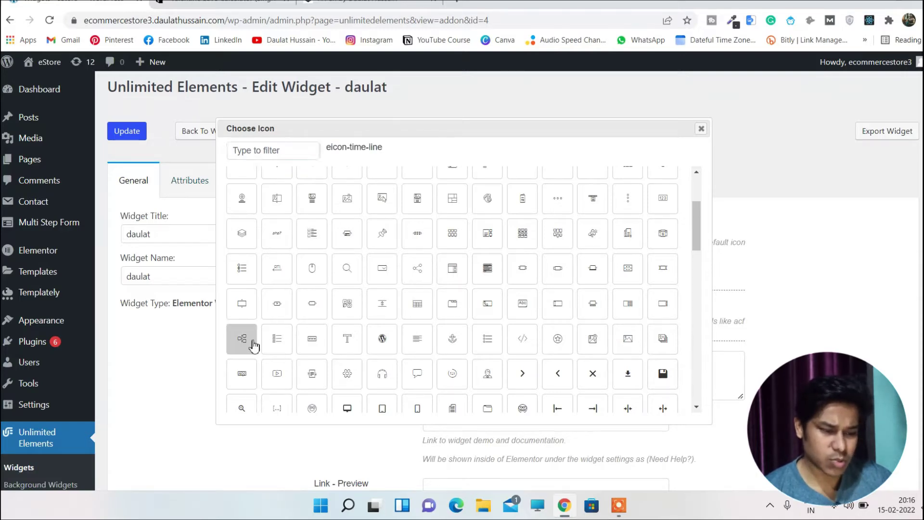
scroll(559, 273, down, 3)
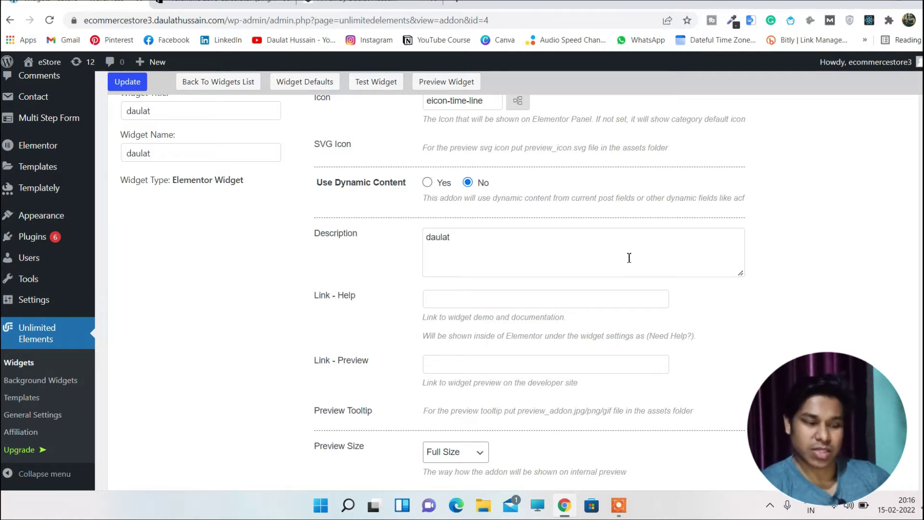
scroll(519, 268, down, 2)
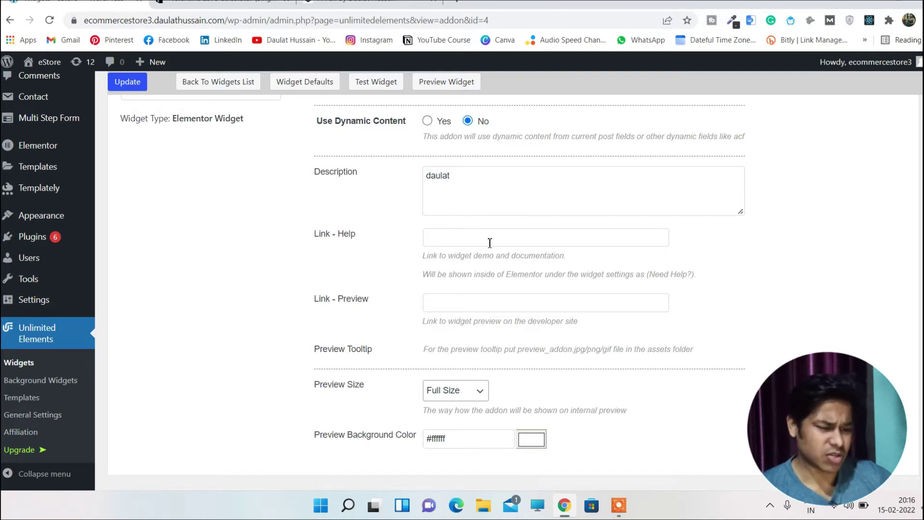
scroll(493, 244, down, 2)
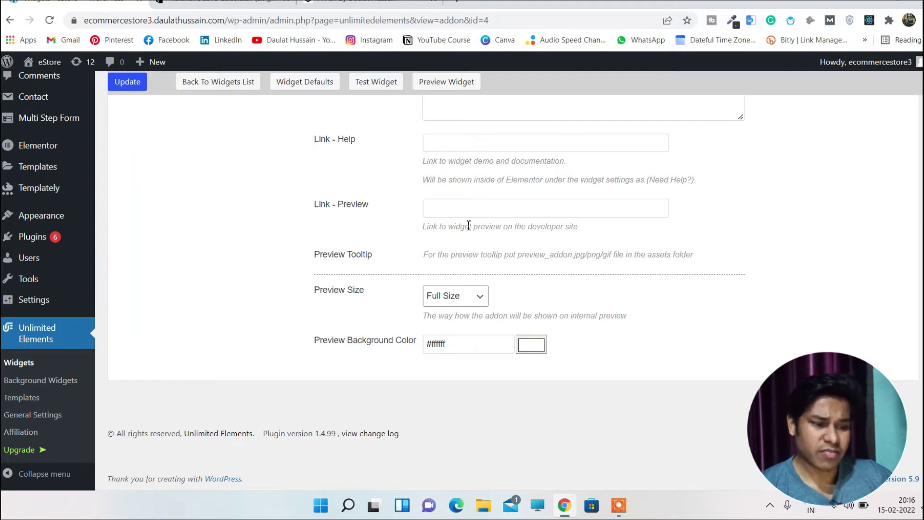
click(484, 296)
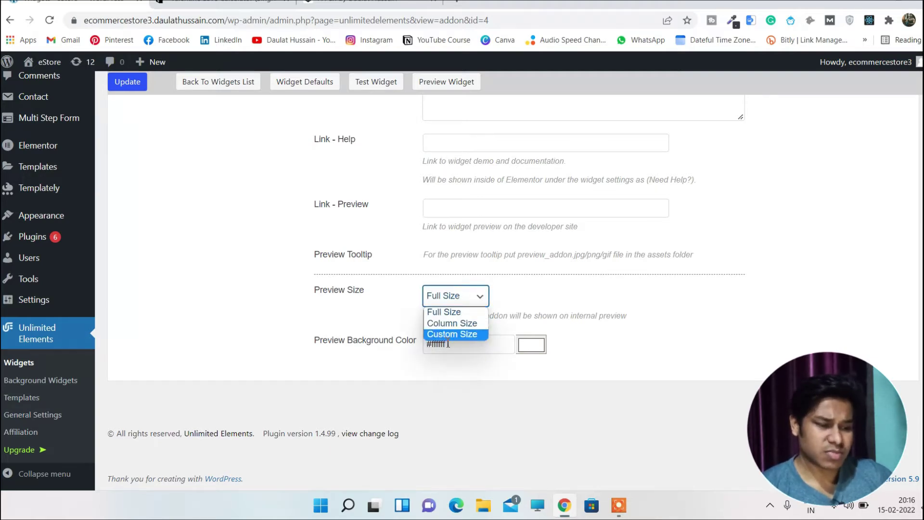
click(610, 296)
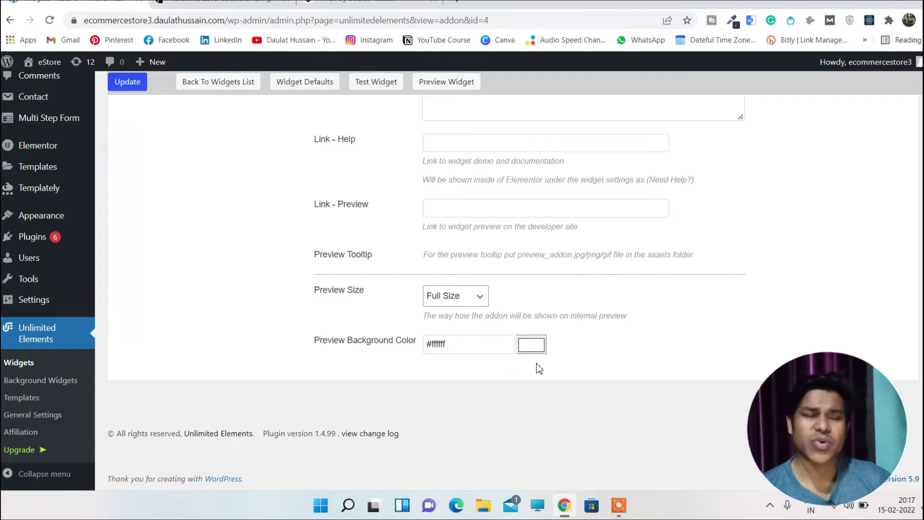
scroll(606, 352, up, 6)
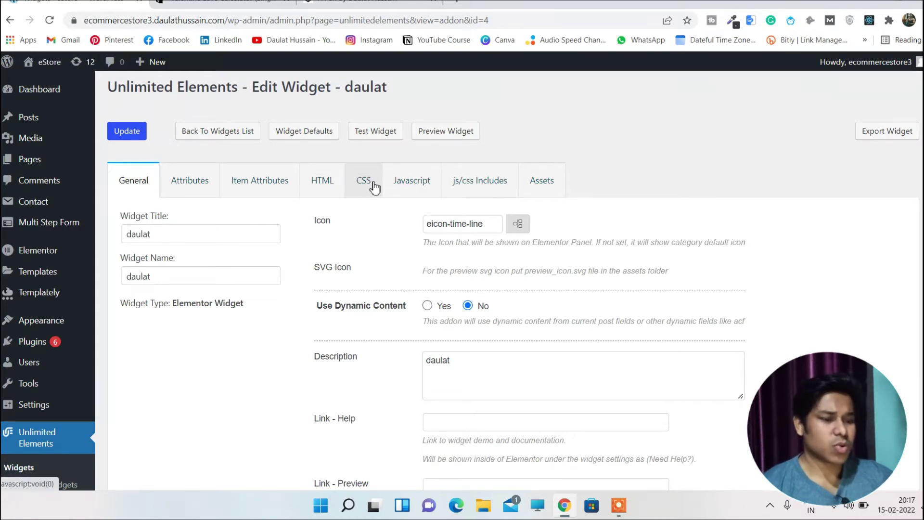
Enlarge the CodePen HTML panel and select all of the calculator's HTML
click(372, 7)
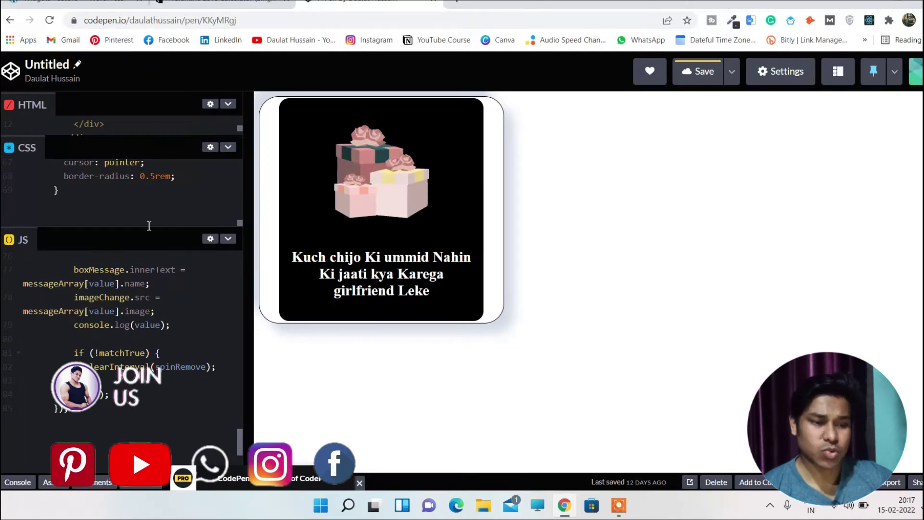
click(219, 7)
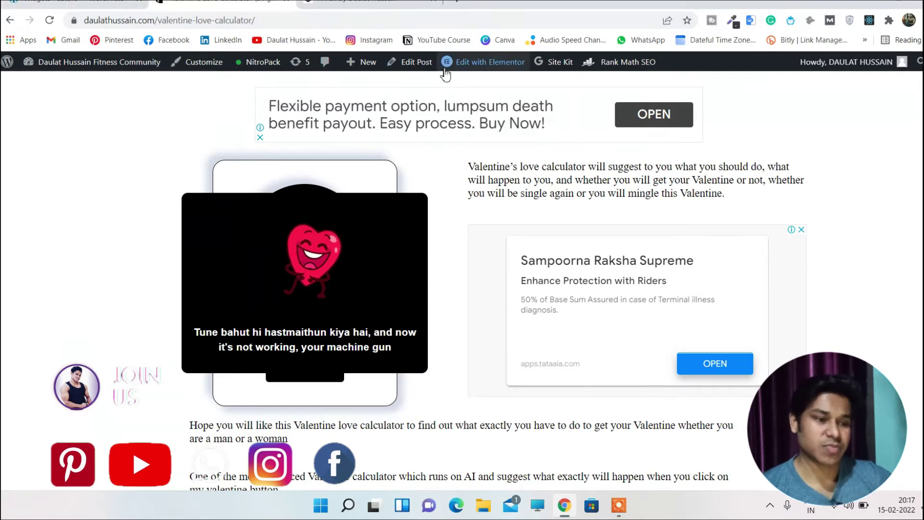
click(372, 3)
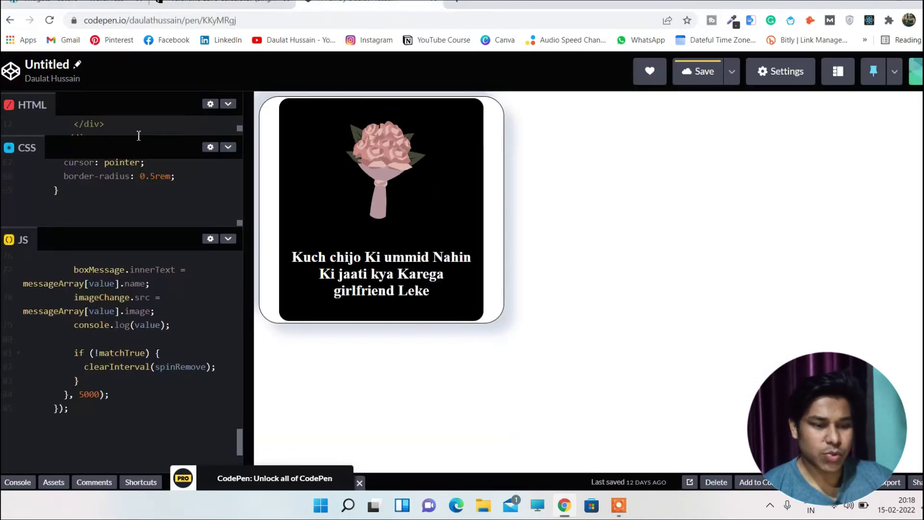
drag(142, 140, 160, 260)
scroll(155, 224, up, 5)
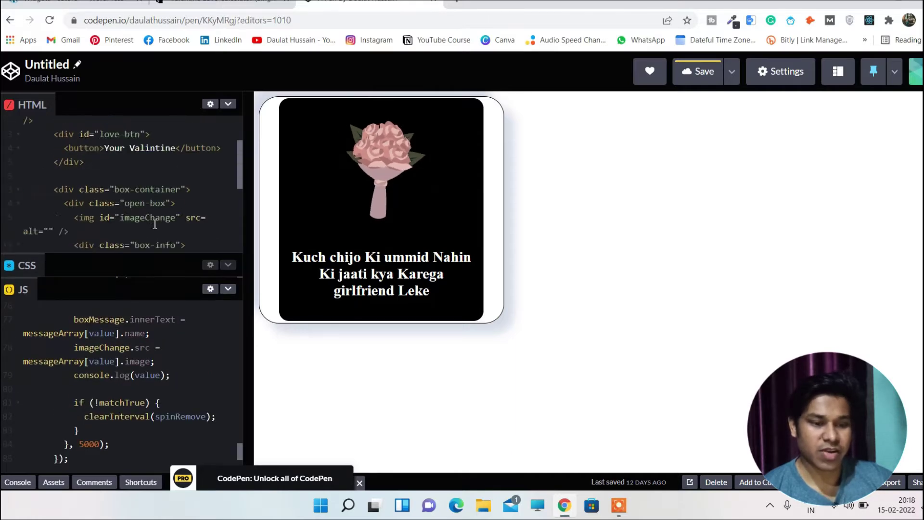
key(ctrl+a)
key(ctrl+c)
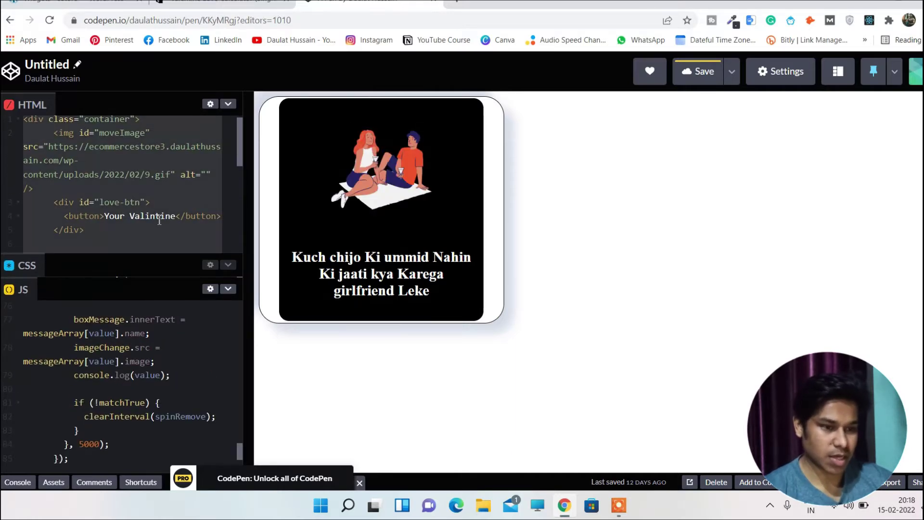
click(225, 5)
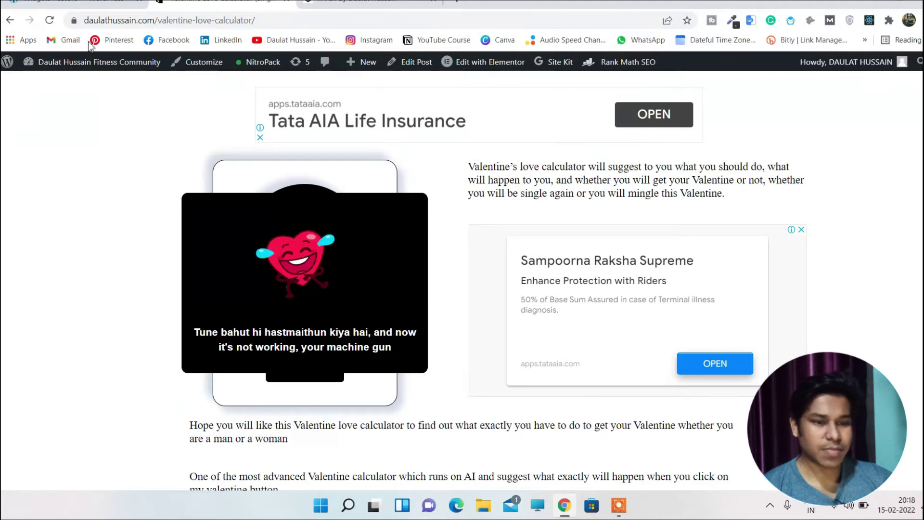
click(70, 6)
Replace the placeholder 'daulat HTML' in Widget HTML with the pasted calculator markup
click(329, 190)
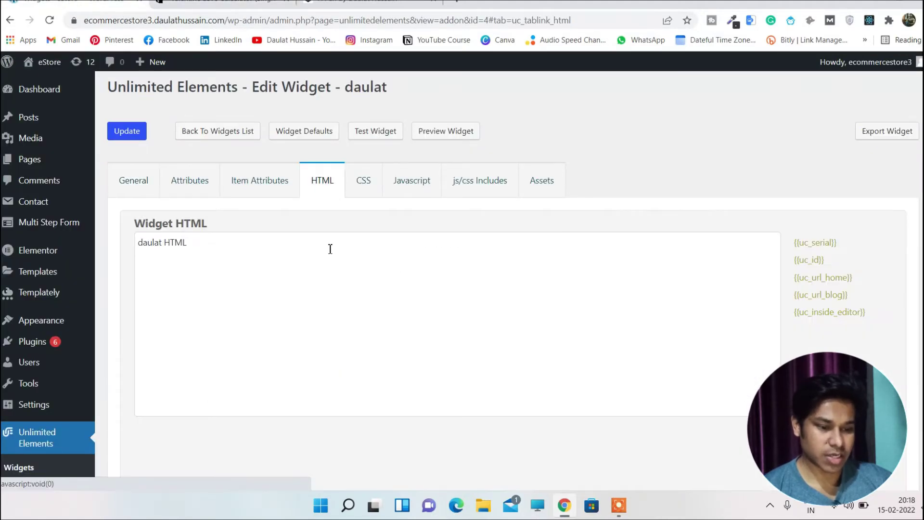
click(327, 262)
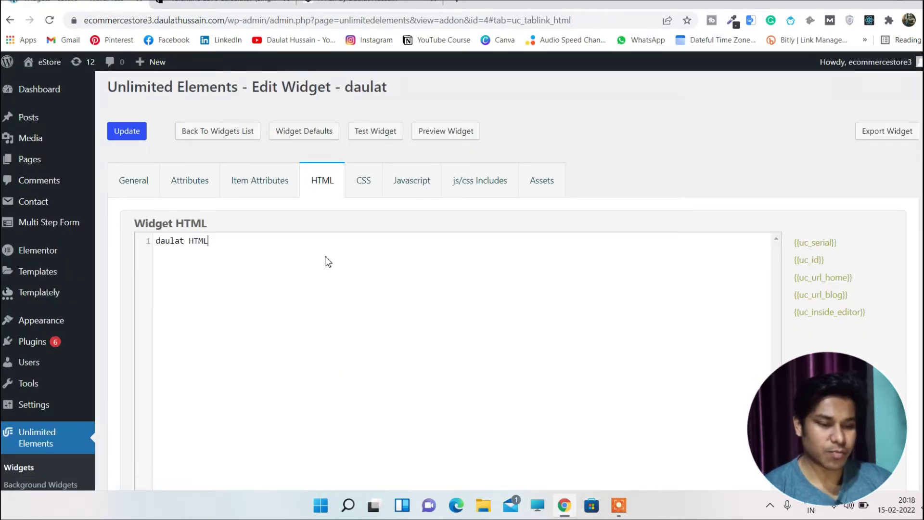
key(ctrl+a)
key(ctrl+v)
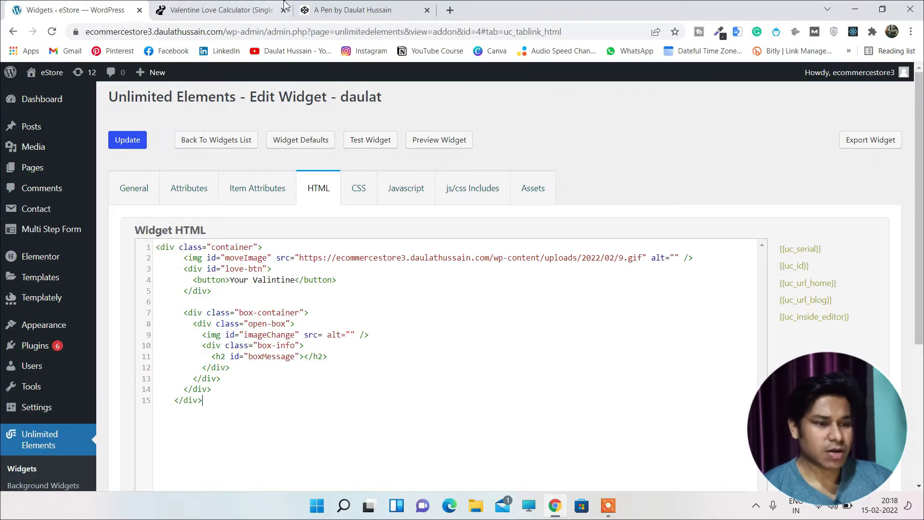
Expand the pen's CSS panel in CodePen to grab its styles
click(303, 10)
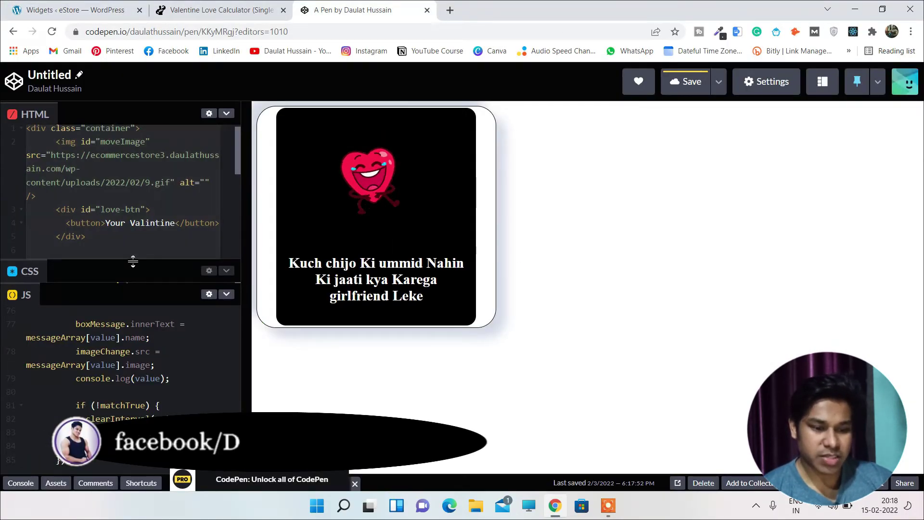
drag(133, 262, 133, 127)
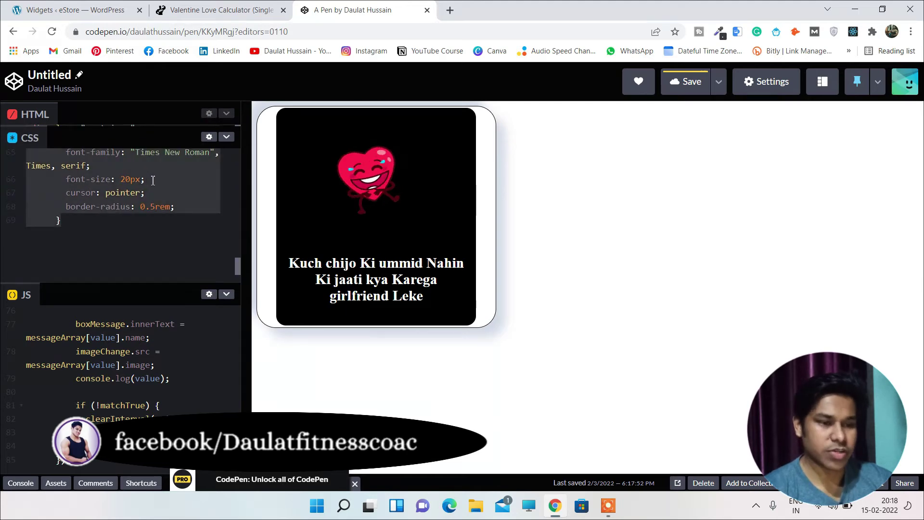
click(83, 14)
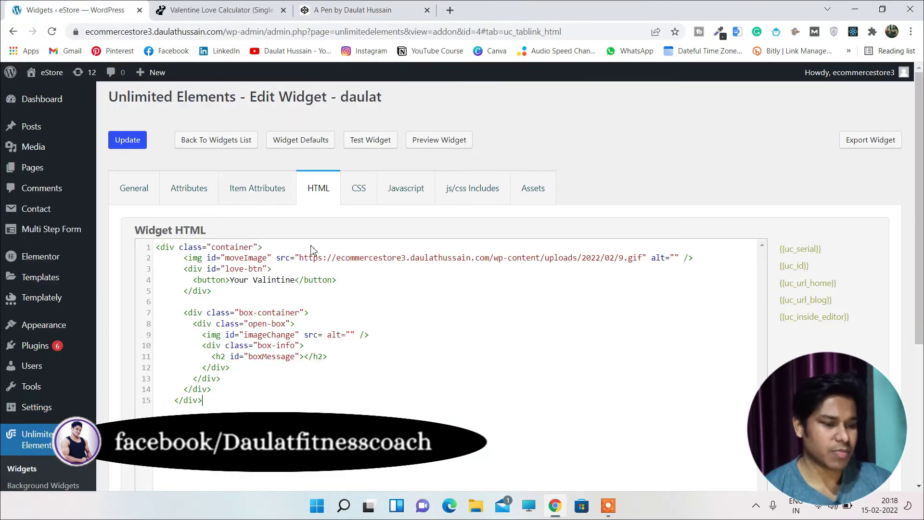
Paste the pen's CSS into the daulat widget's Widget CSS
click(360, 194)
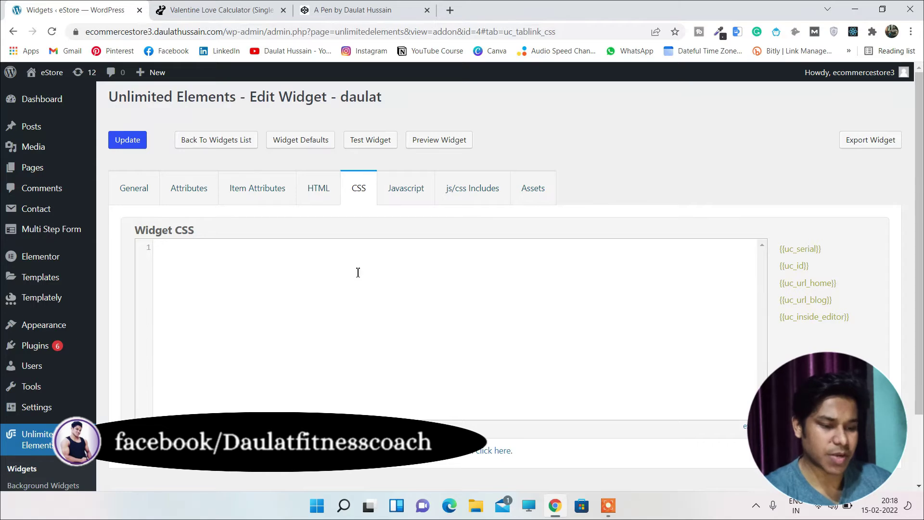
key(ctrl+v)
scroll(361, 275, up, 10)
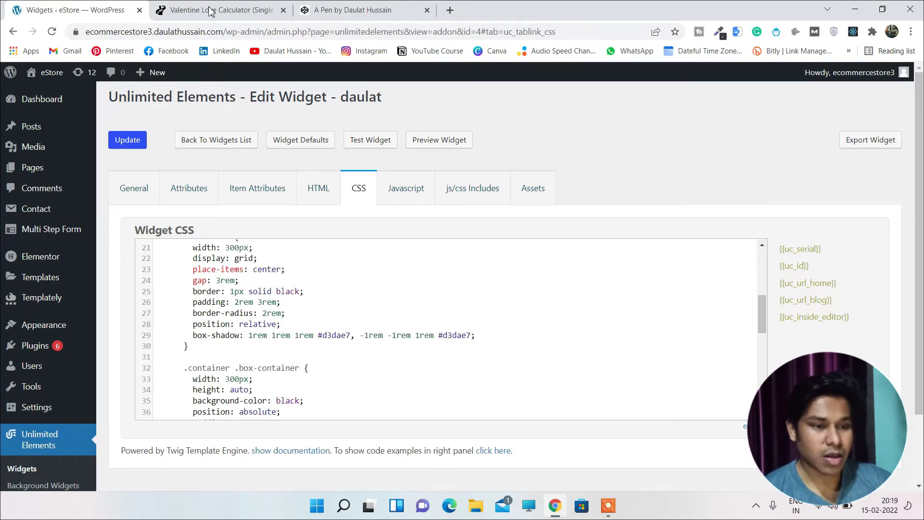
Select all of the pen's JavaScript and bring up the widget's empty Javascript section
click(353, 10)
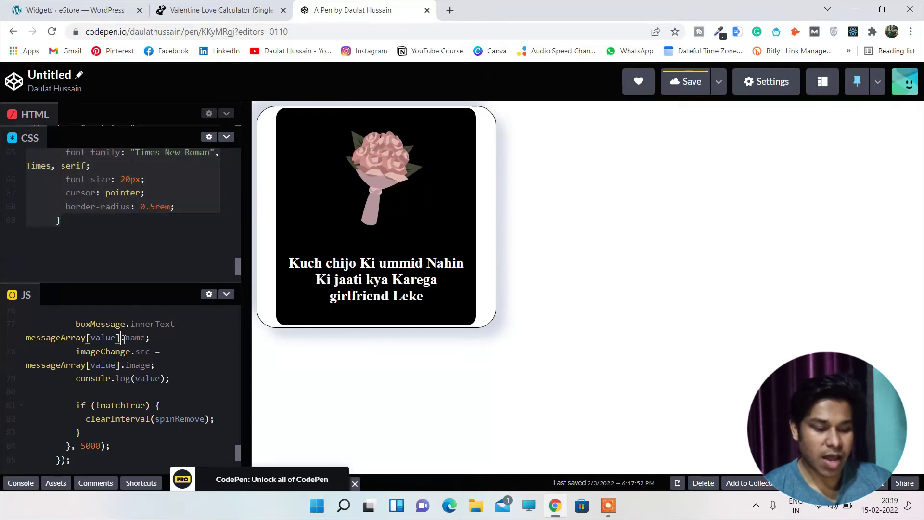
key(ctrl+a)
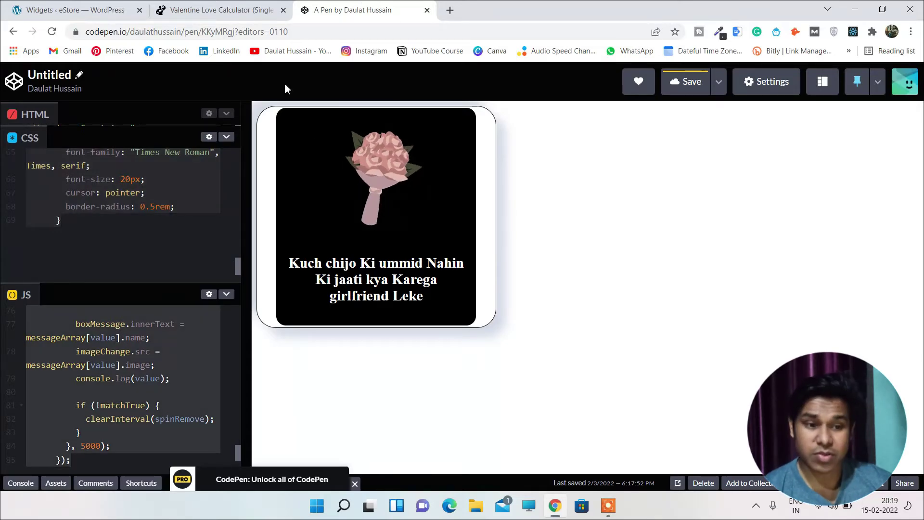
click(76, 10)
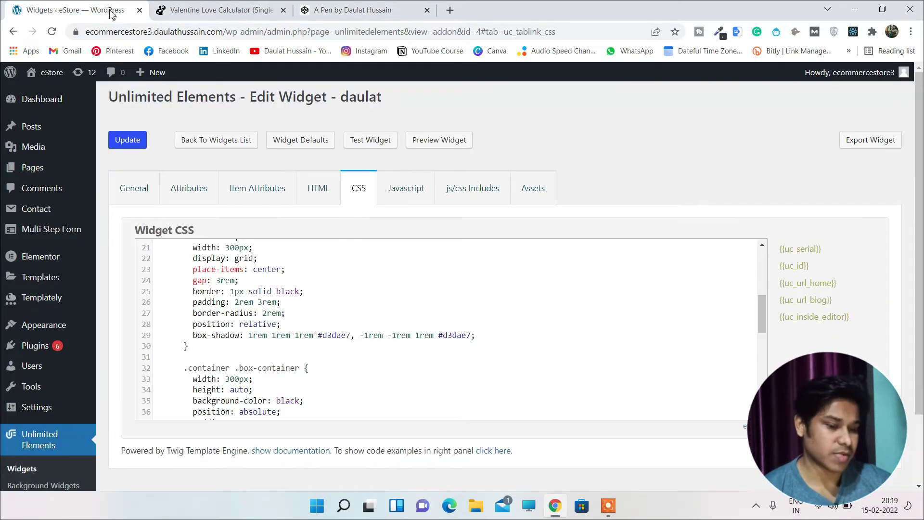
click(418, 201)
Paste the pen's messageArray script into the widget's Javascript and update the widget
click(201, 291)
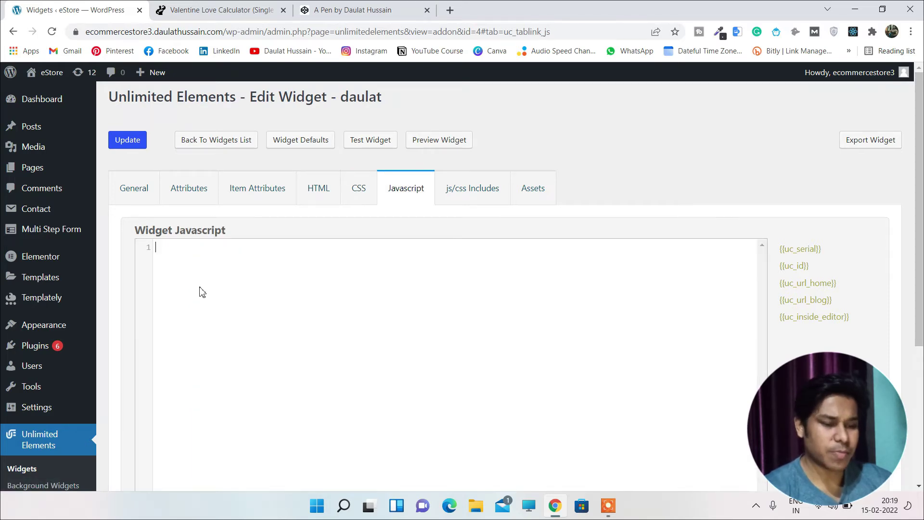
key(ctrl+v)
scroll(443, 321, up, 10)
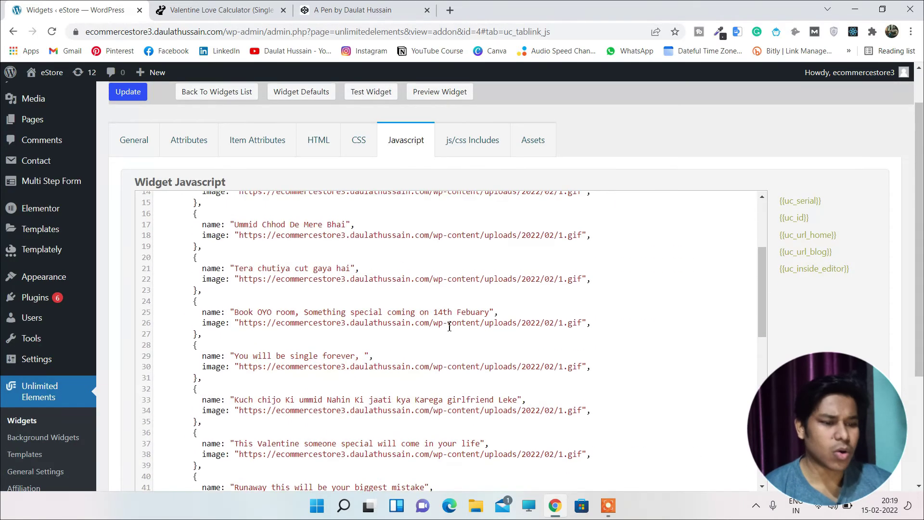
scroll(449, 327, up, 3)
scroll(449, 325, down, 15)
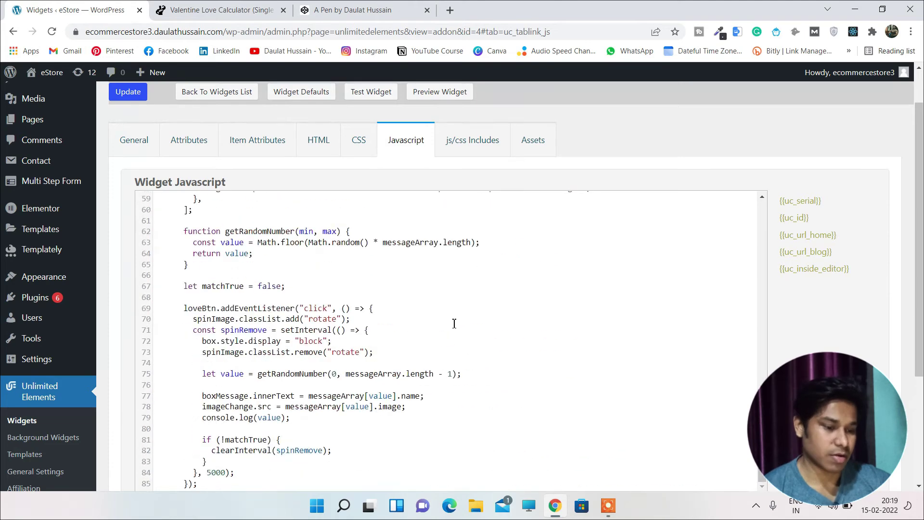
scroll(462, 280, up, 8)
scroll(462, 280, up, 10)
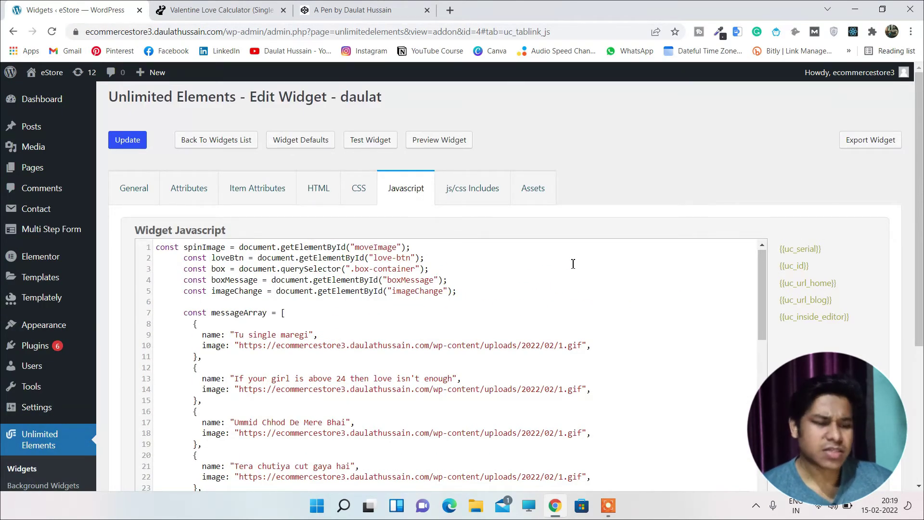
click(137, 143)
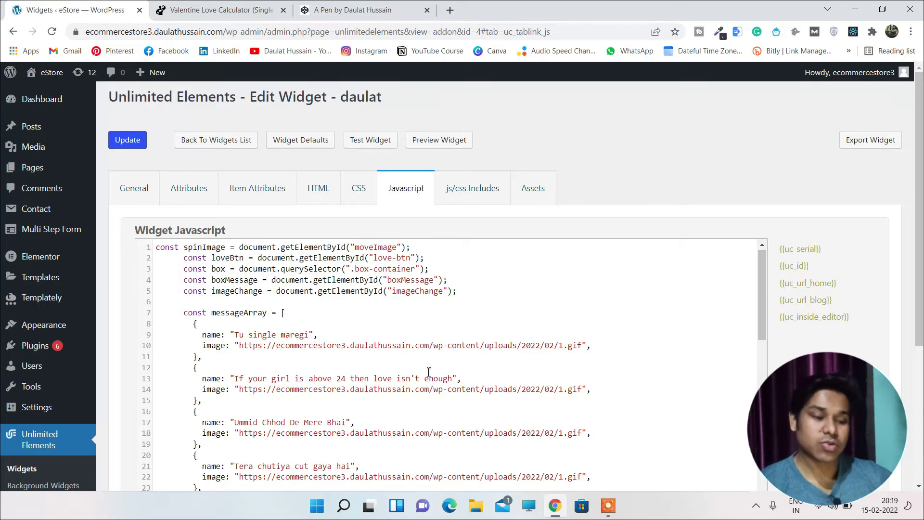
scroll(426, 364, down, 4)
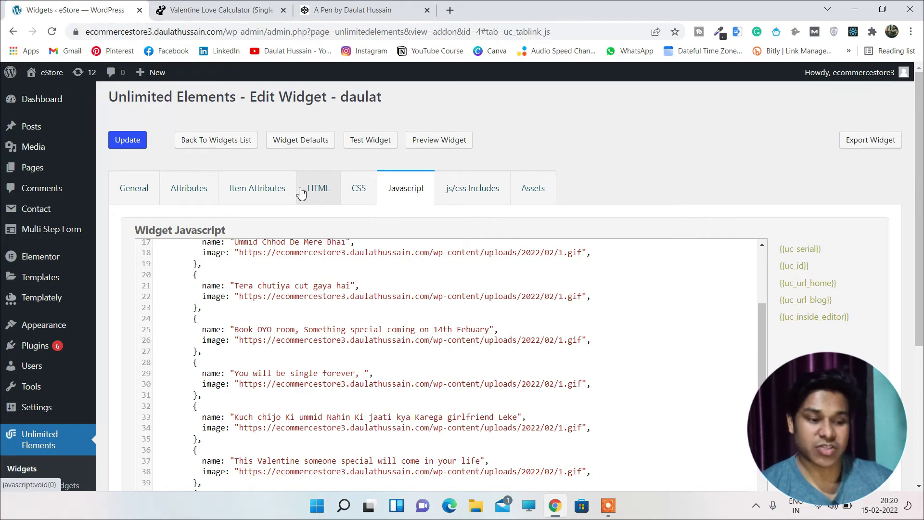
click(129, 140)
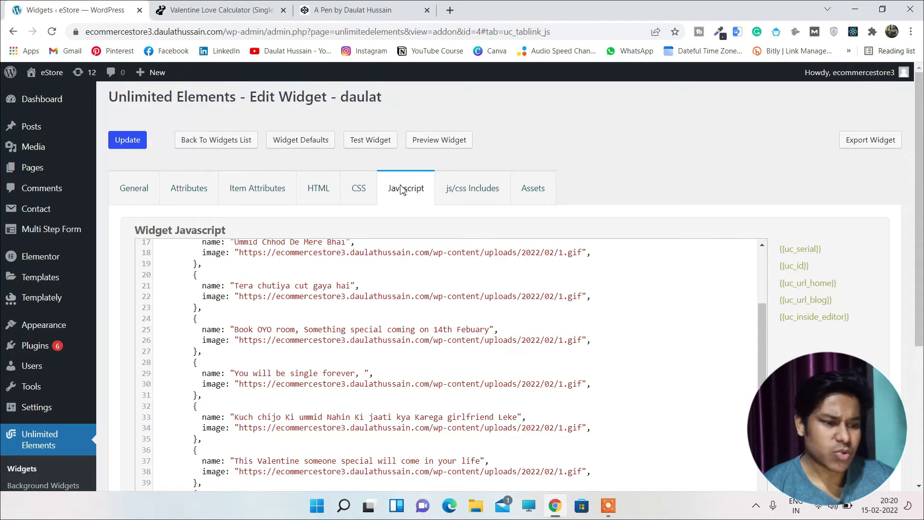
Preview the daulat widget on its test page and run the Your Valintine button
click(376, 144)
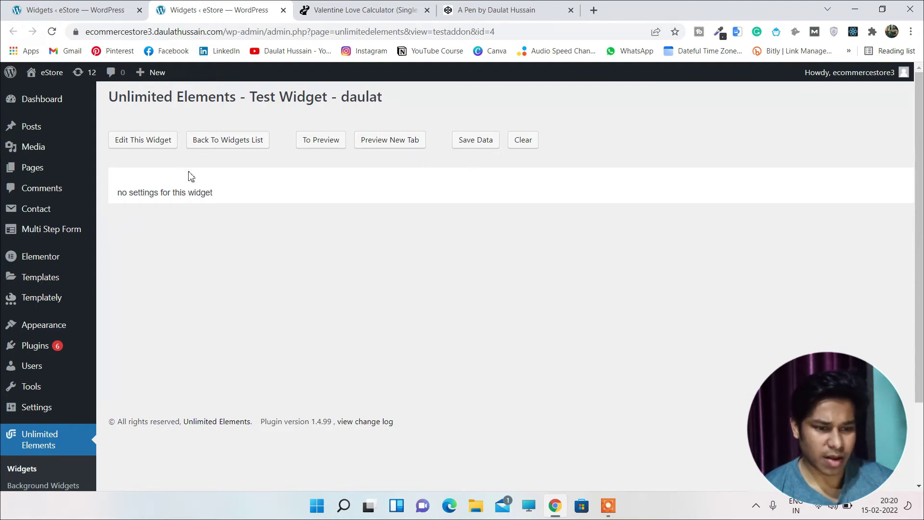
click(333, 142)
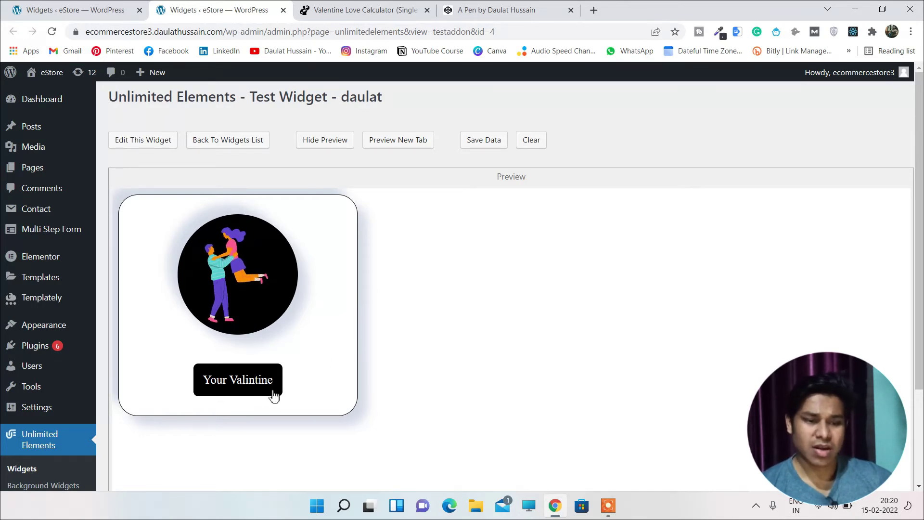
scroll(418, 361, down, 3)
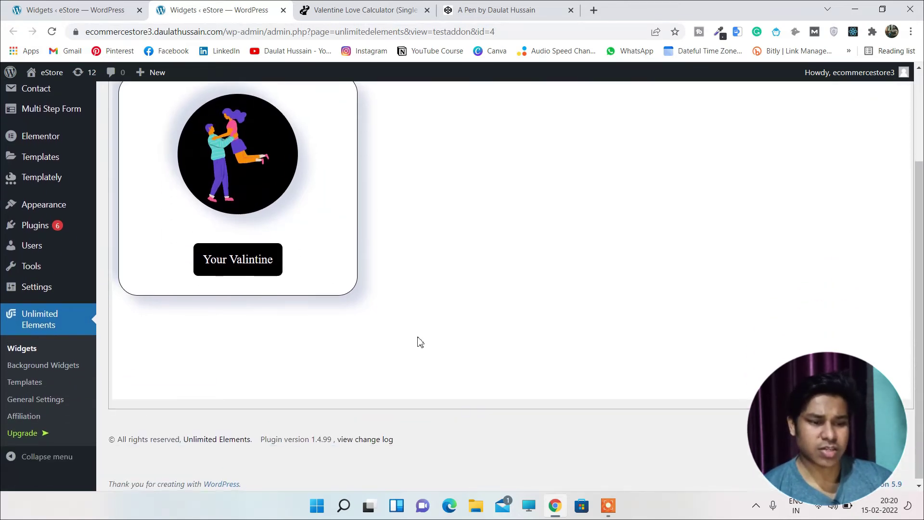
scroll(417, 340, up, 3)
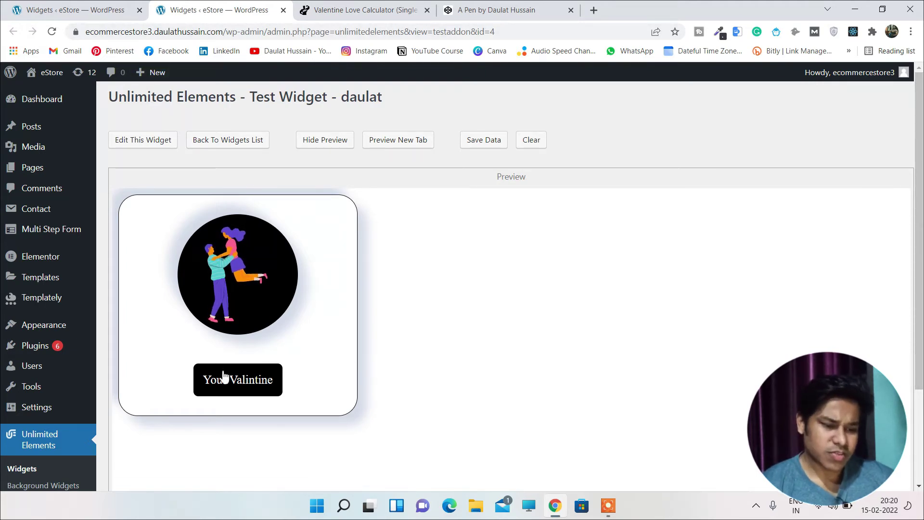
click(231, 392)
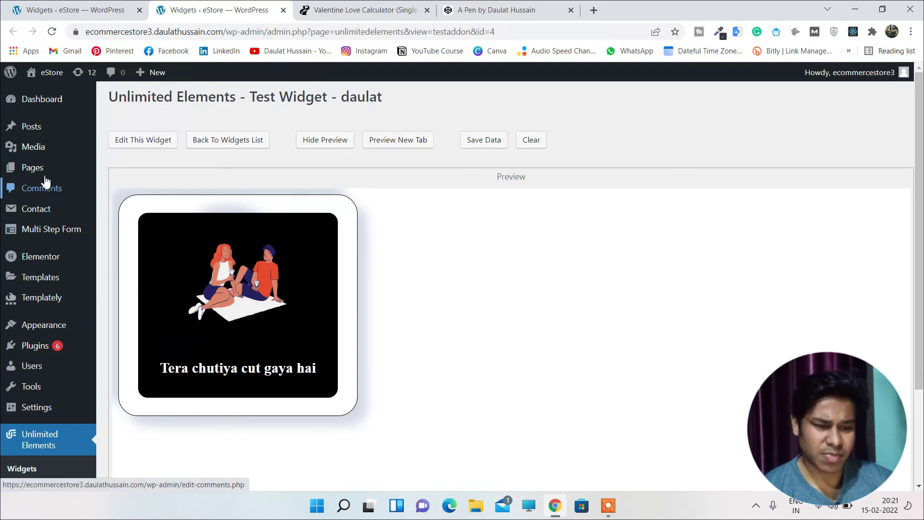
From All Pages, open PRICING SERVICES with Elementor in a new tab
mouse_move(43, 171)
click(122, 175)
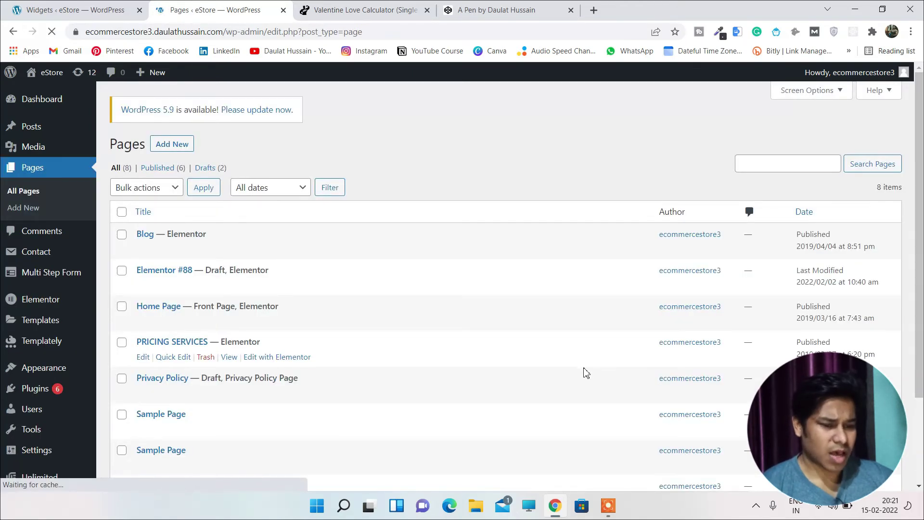
scroll(336, 306, down, 1)
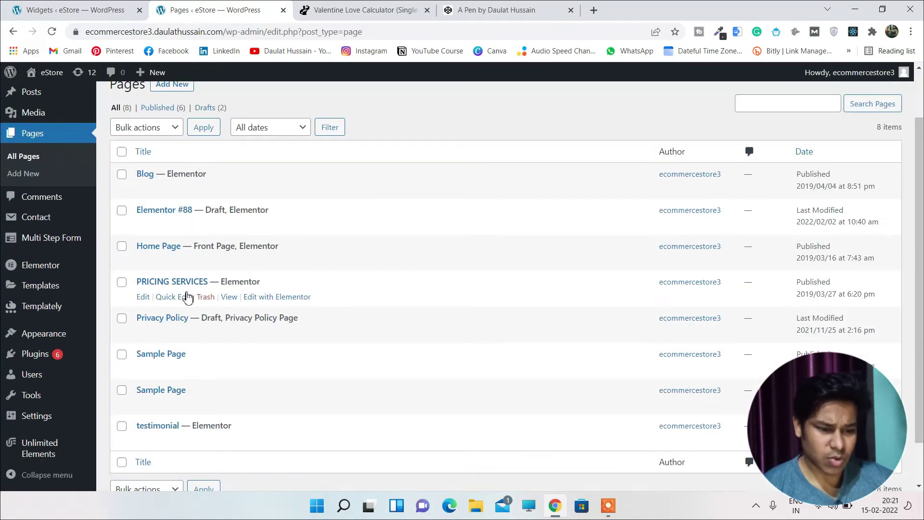
scroll(182, 120, up, 1)
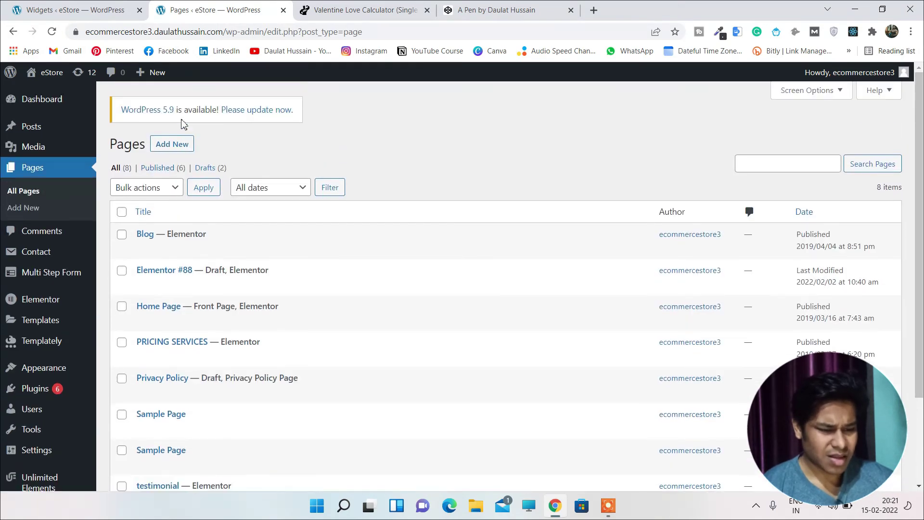
scroll(202, 192, down, 1)
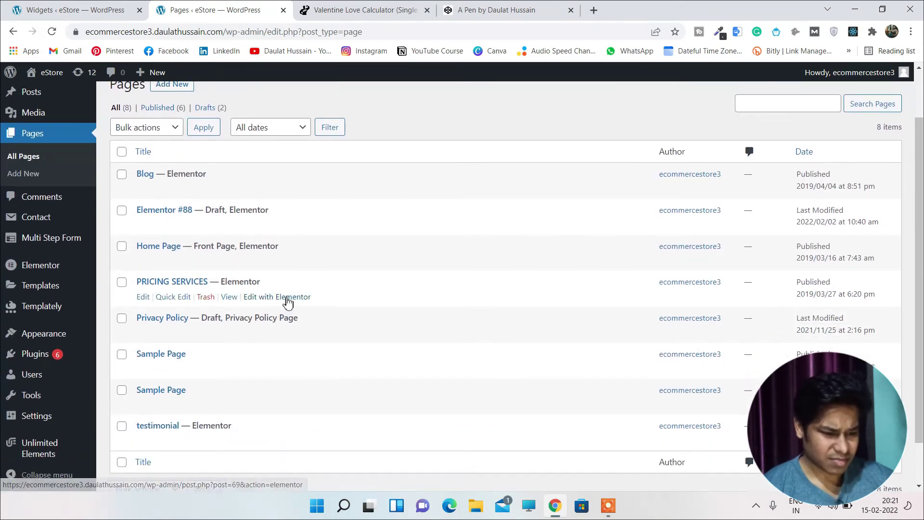
right_click(285, 299)
click(332, 308)
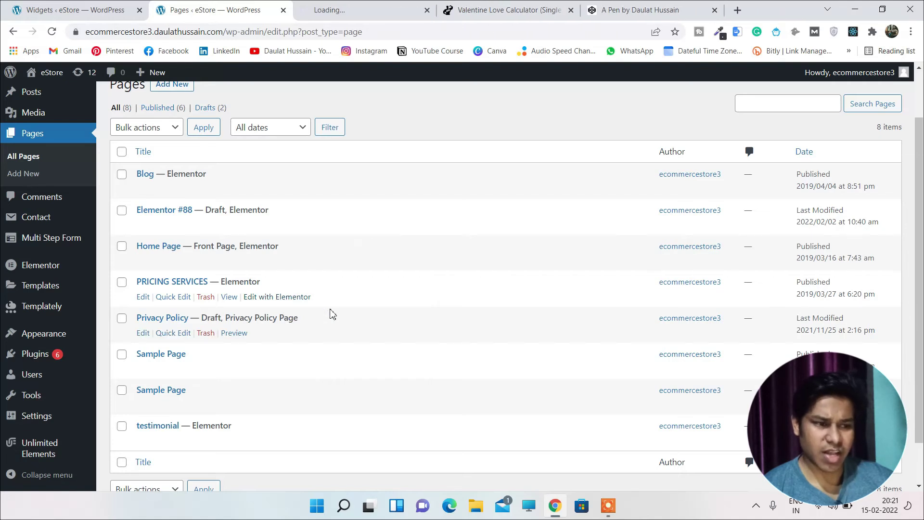
click(415, 10)
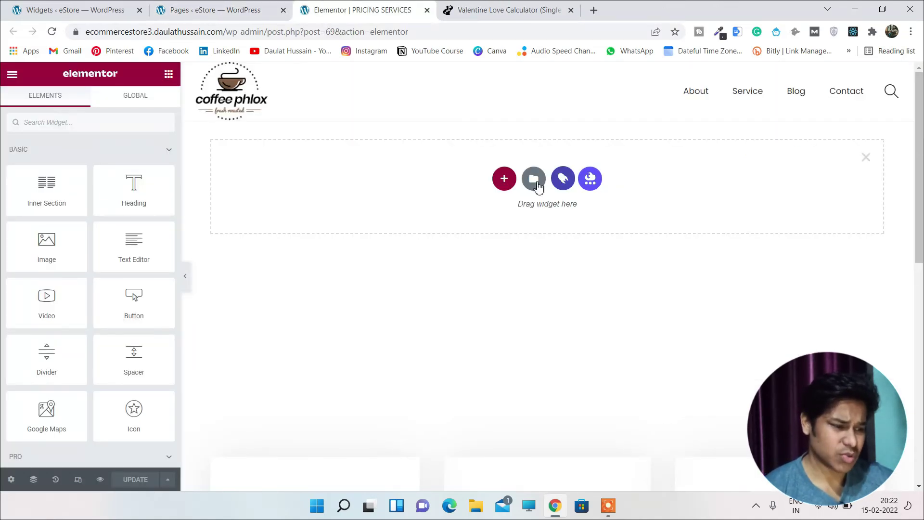
Add a three-column section, dragging its borders so the middle column is widest
click(504, 180)
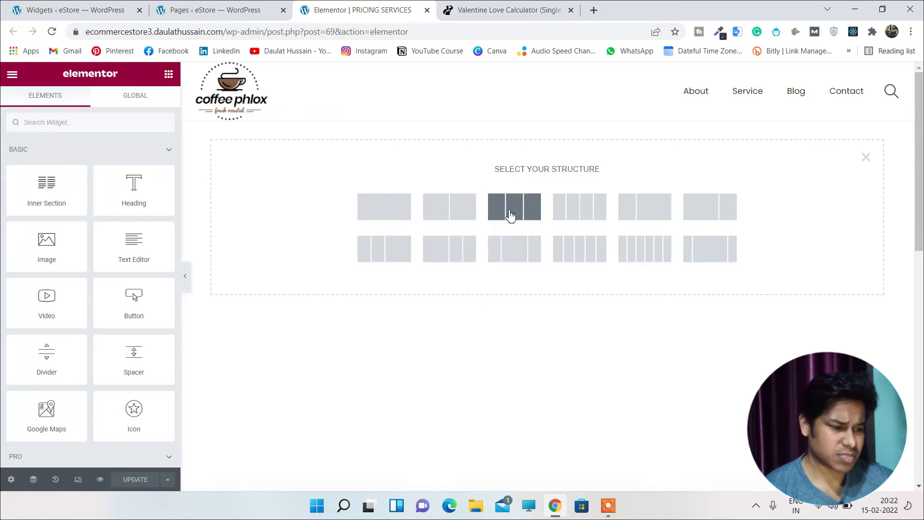
click(531, 215)
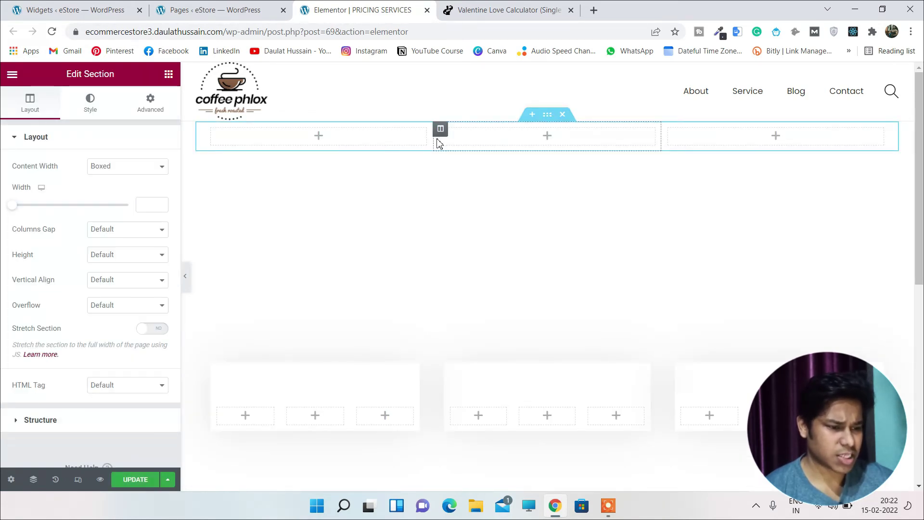
drag(433, 138, 365, 136)
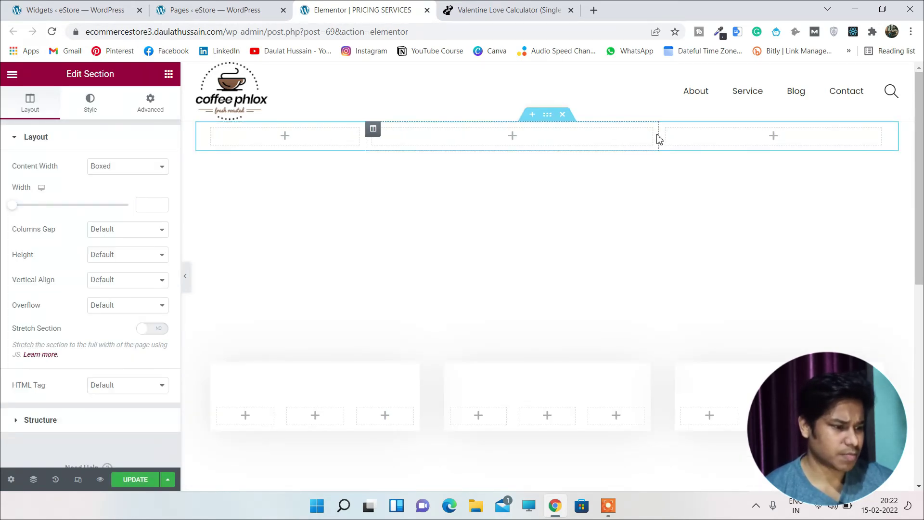
drag(657, 138, 758, 139)
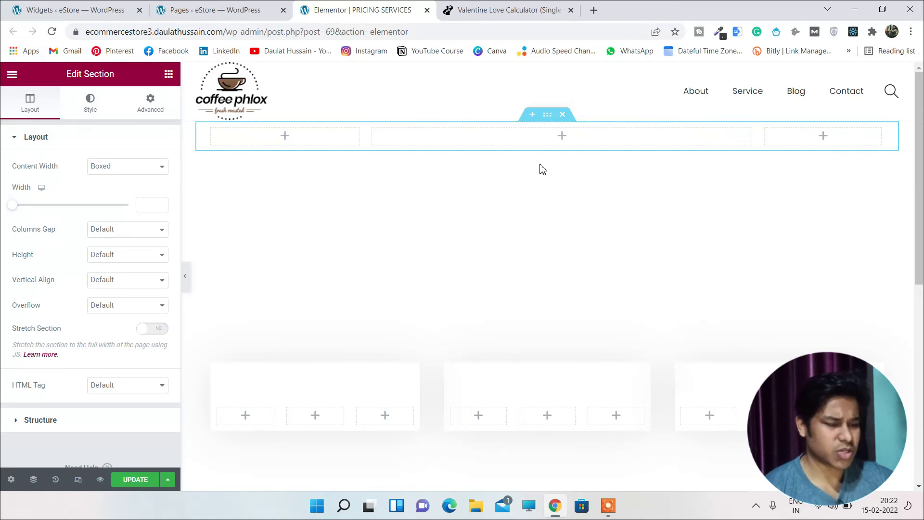
click(168, 74)
scroll(118, 244, down, 20)
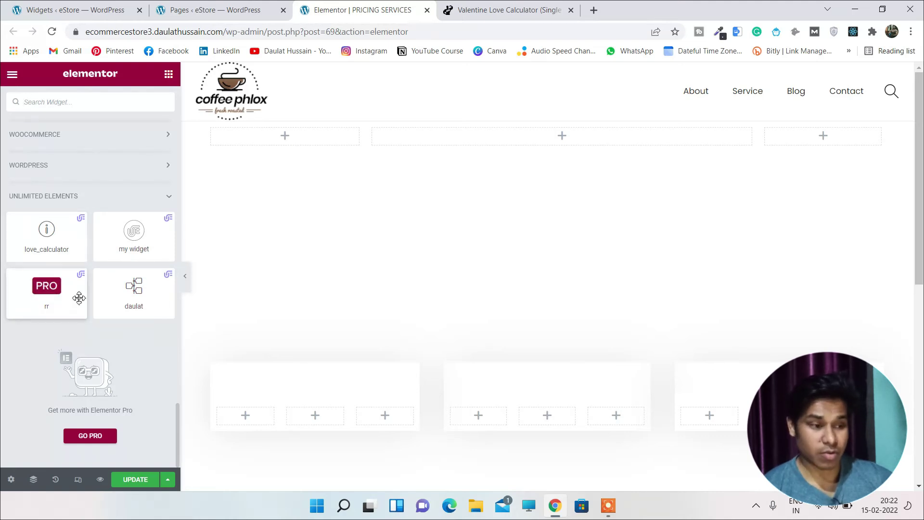
Drag the daulat widget from Unlimited Elements into the section's middle column
drag(164, 298, 549, 144)
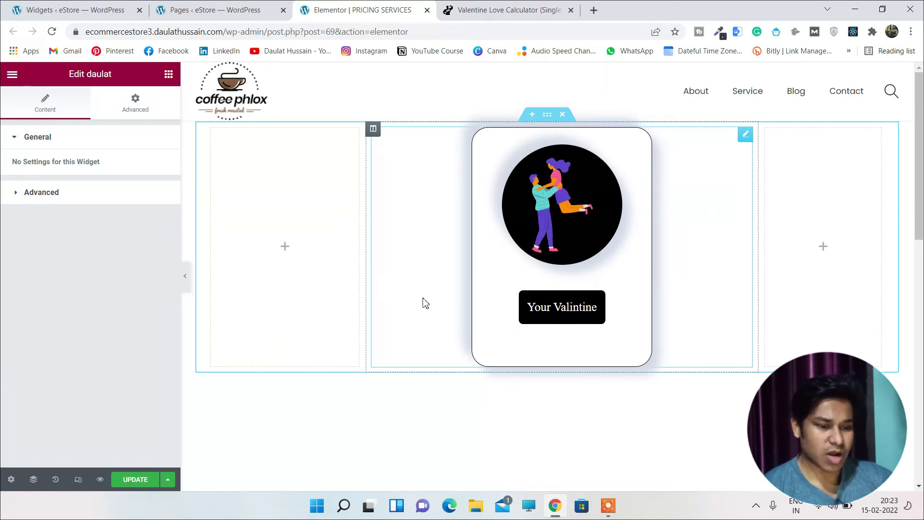
click(193, 279)
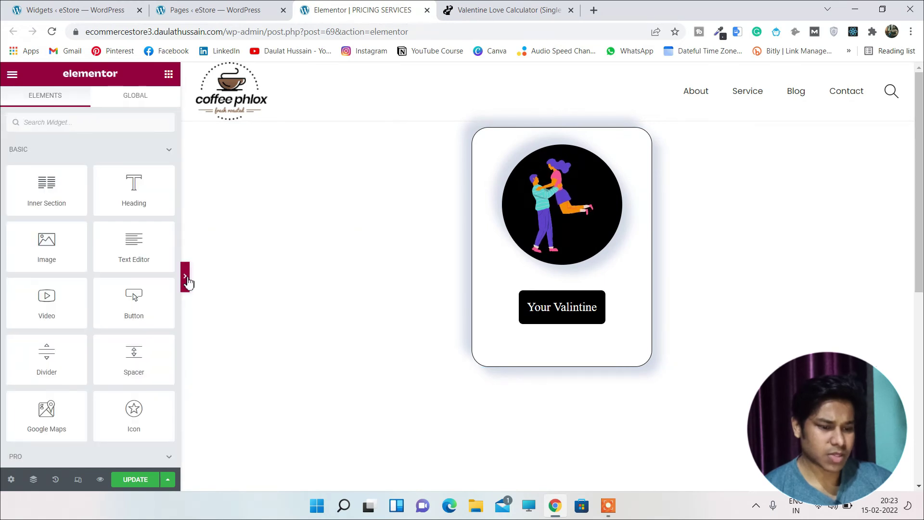
Preview the daulat Valentine calculator full-width until it shows the laughing heart GIF and joke, then restore the editor
click(186, 279)
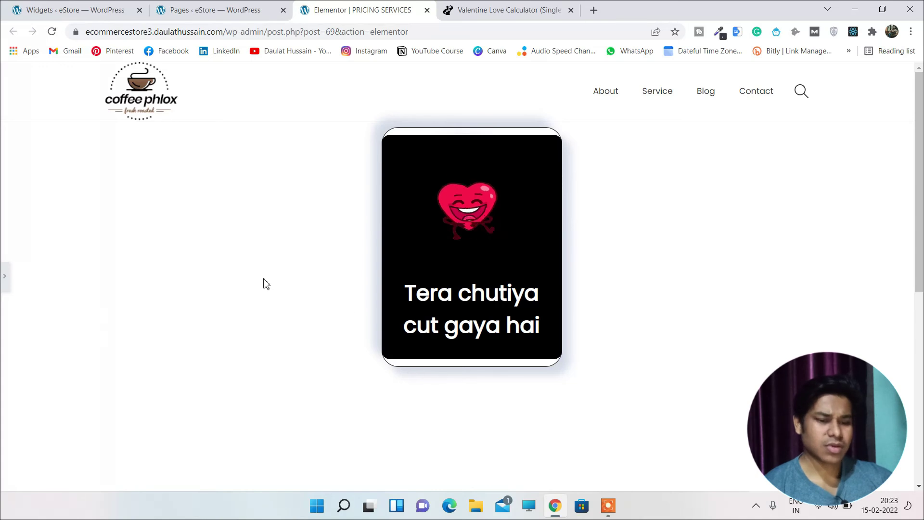
click(5, 277)
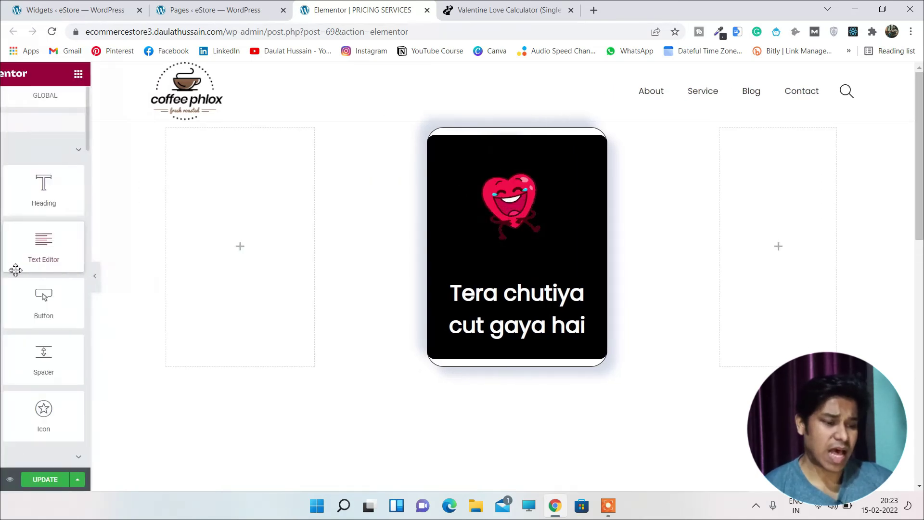